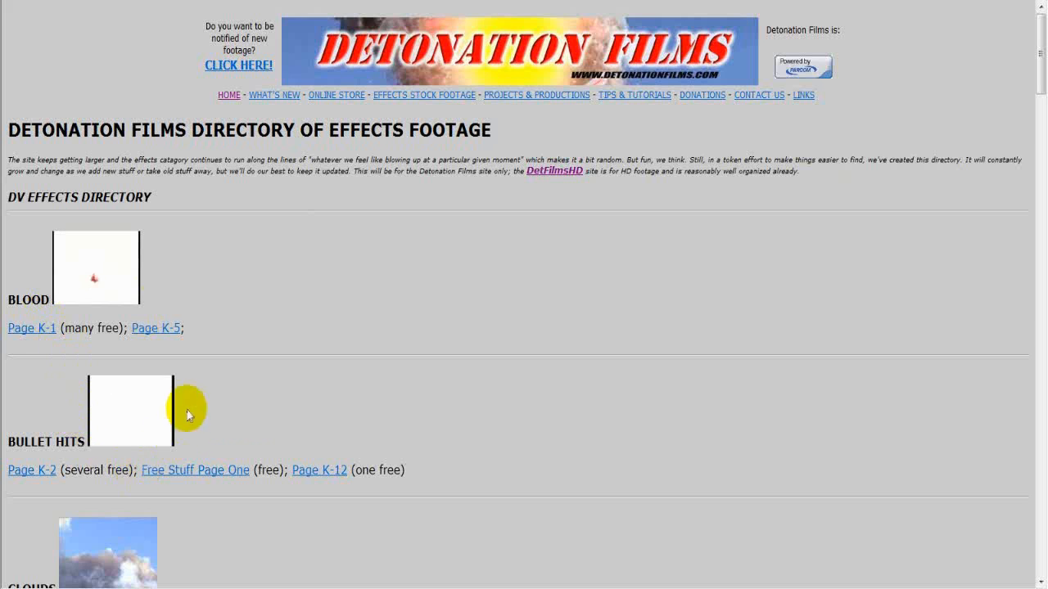
Step: Look through the effects footage categories in the Detonation Films directory
scroll(284, 383, "down", 3)
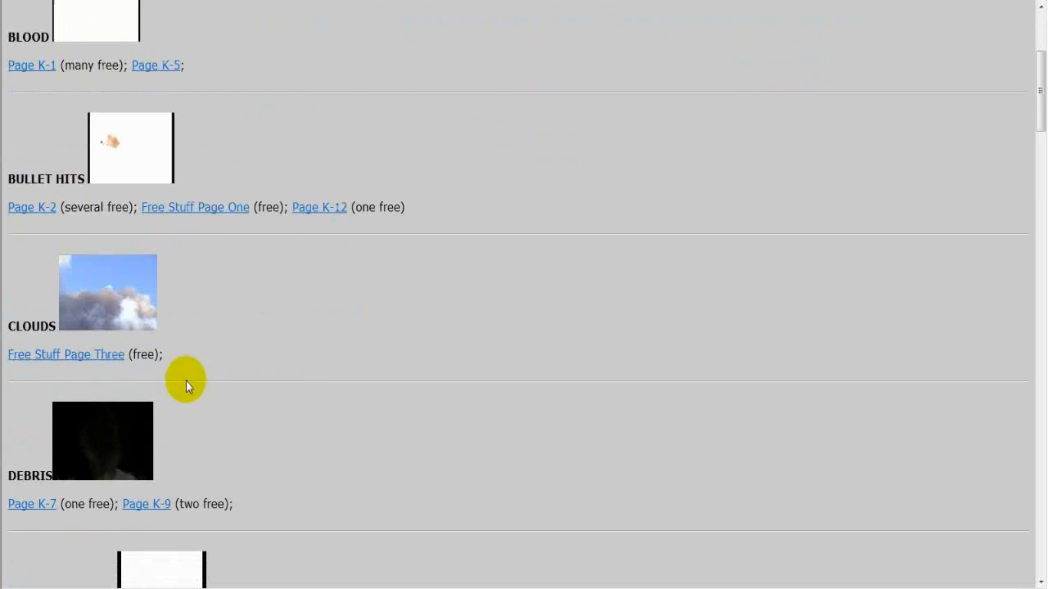
scroll(246, 417, "down", 6)
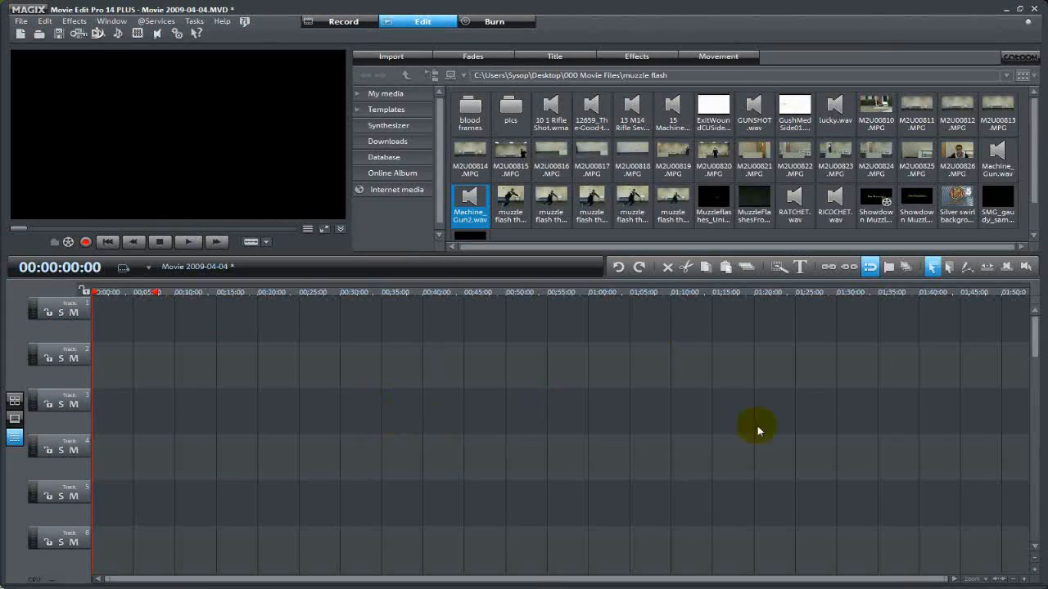
Step: Switch to MAGIX Movie Edit Pro, place M2U00814.MPG at the start of track 1 and lower its audio volume to silence
left_click(472, 169)
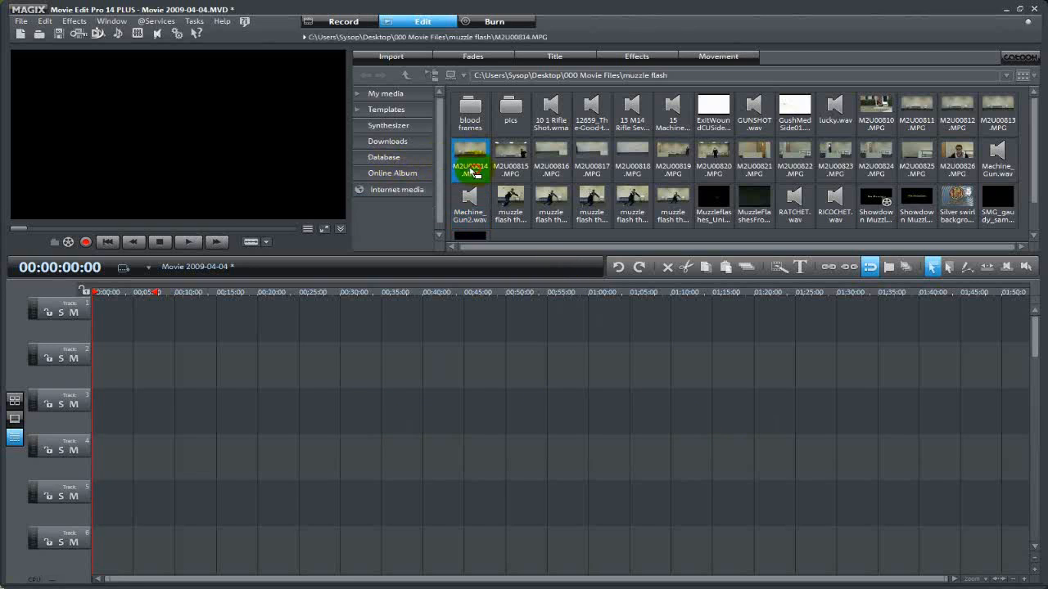
left_click_drag(471, 170, 87, 298)
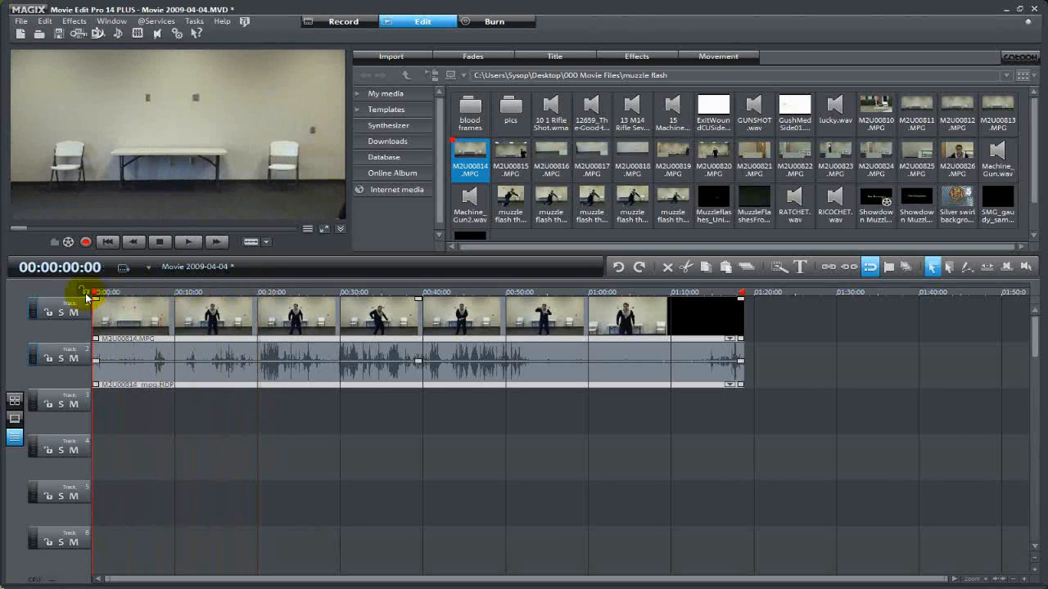
left_click(418, 360)
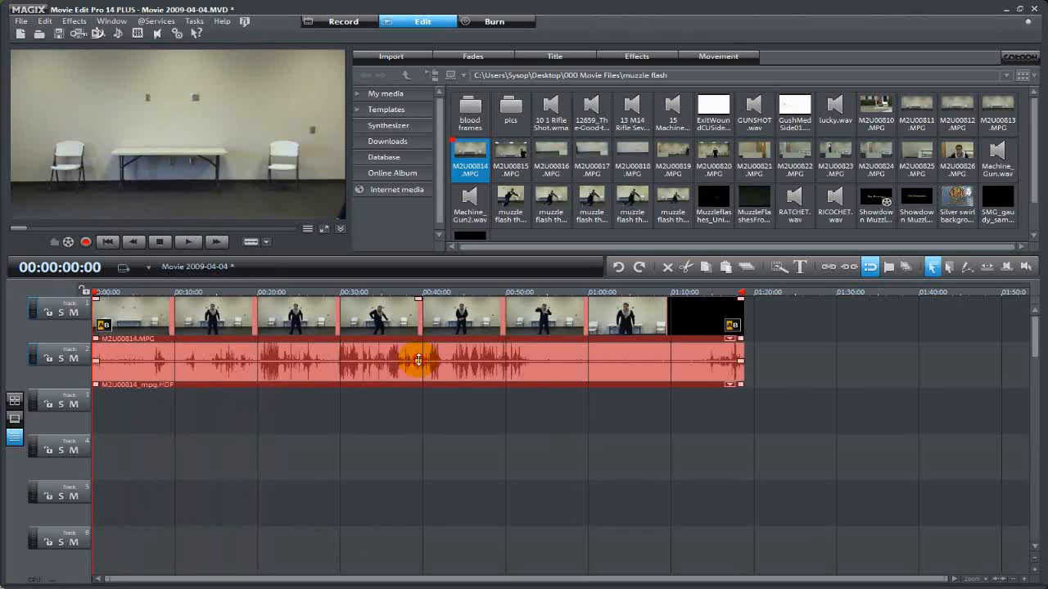
left_click_drag(419, 361, 433, 490)
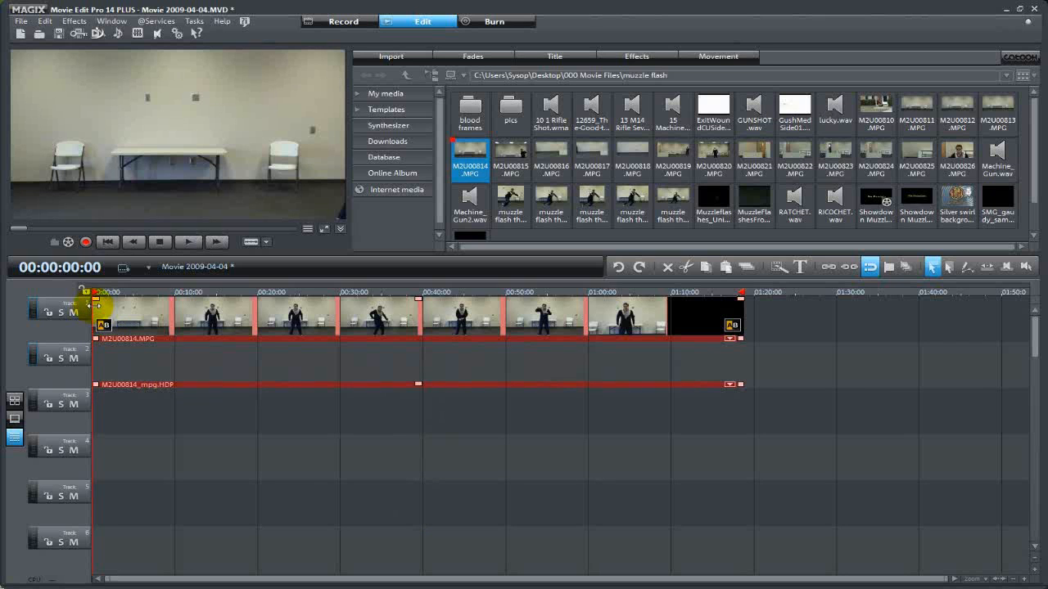
Step: Trim the beginning of the M2U00814.MPG clip so that it starts at about 00:21:01, on the shooting pose
left_click_drag(97, 305, 141, 309)
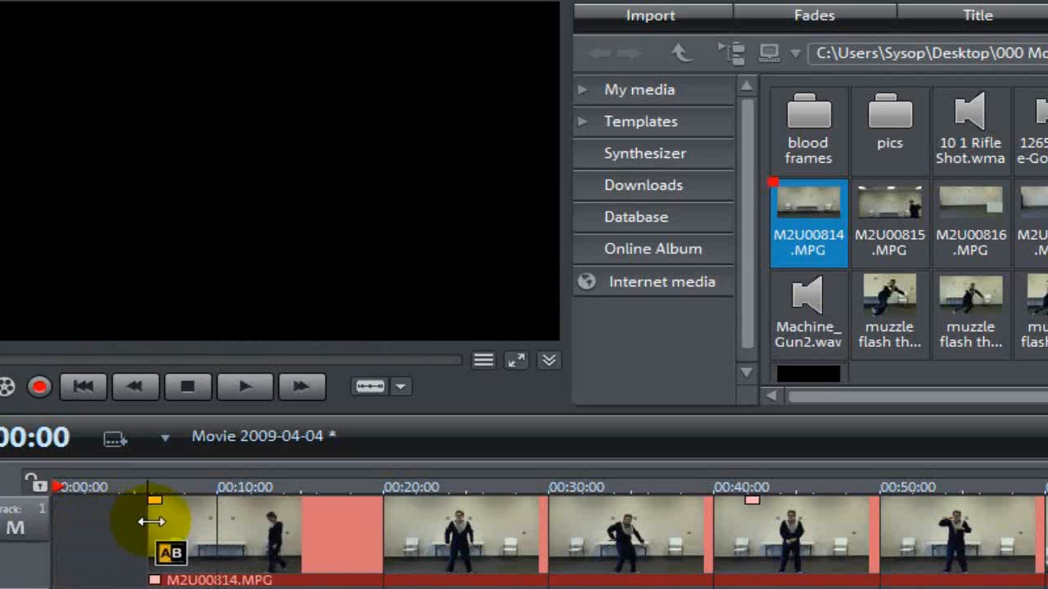
left_click_drag(152, 521, 405, 532)
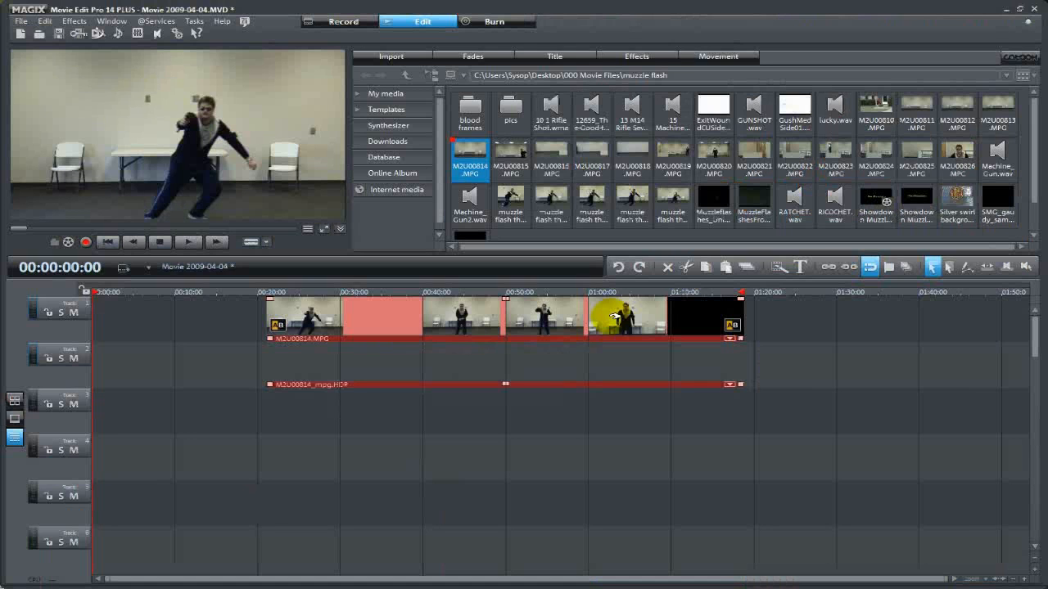
mouse_move(613, 317)
left_mouse_down()
mouse_move(580, 317)
mouse_move(613, 318)
left_mouse_up()
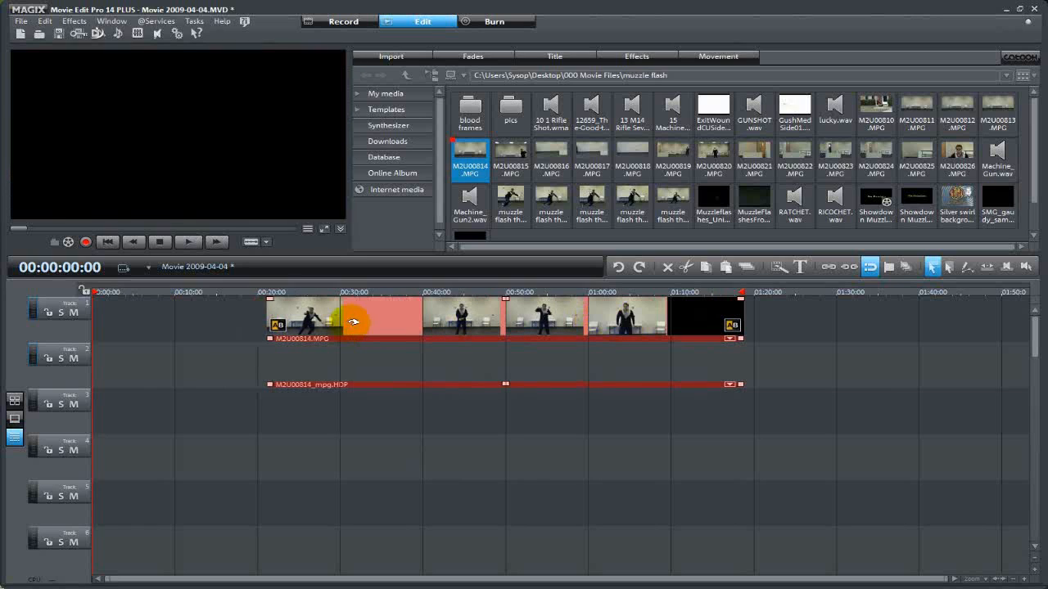
left_click_drag(354, 321, 353, 322)
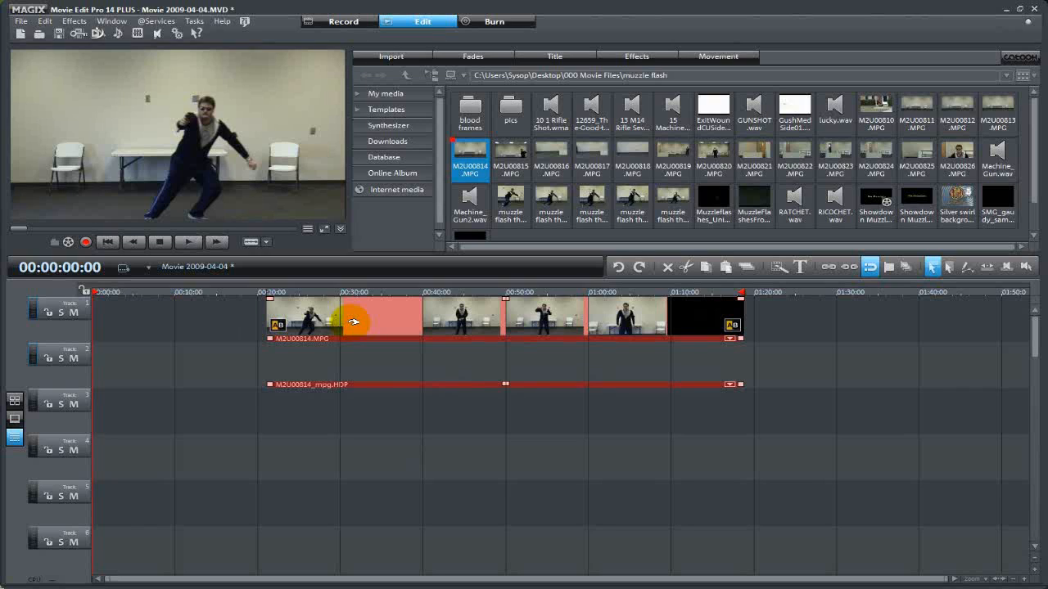
Step: Place SMG_gaudy_sample.wmv on track 3, aligned with the start of the M2U00814.MPG clip
left_click(995, 203)
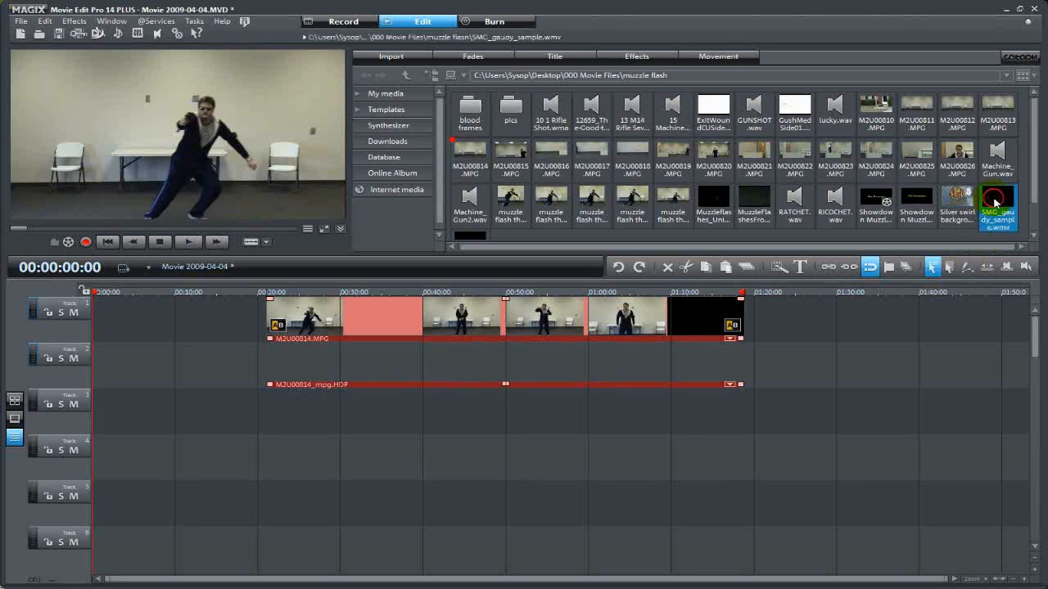
mouse_move(996, 203)
left_mouse_down()
mouse_move(1007, 313)
mouse_move(917, 415)
mouse_move(612, 463)
mouse_move(334, 466)
mouse_move(284, 456)
mouse_move(273, 434)
left_mouse_up()
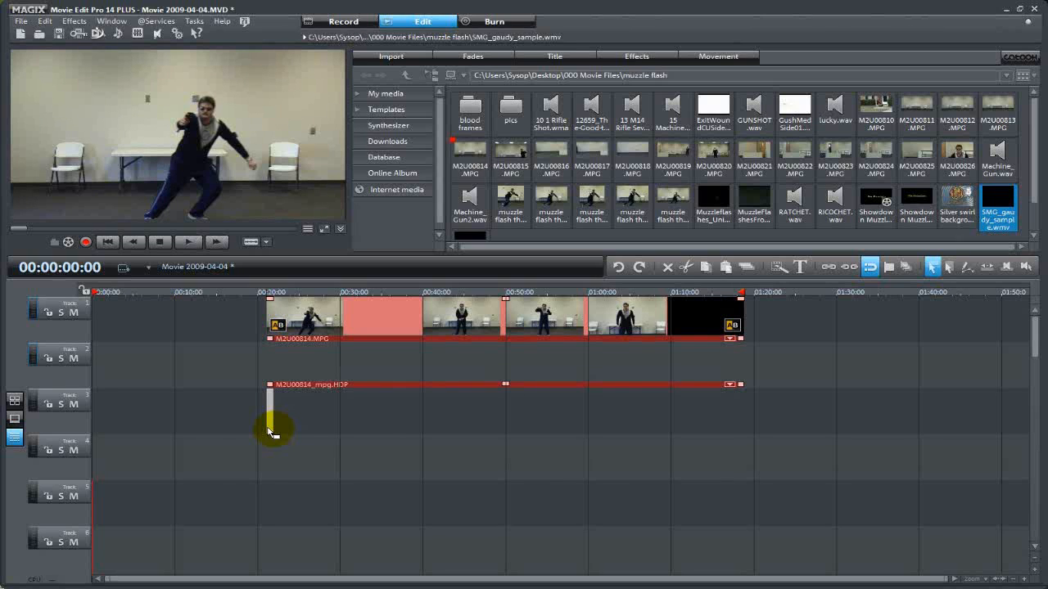
left_click_drag(272, 434, 274, 434)
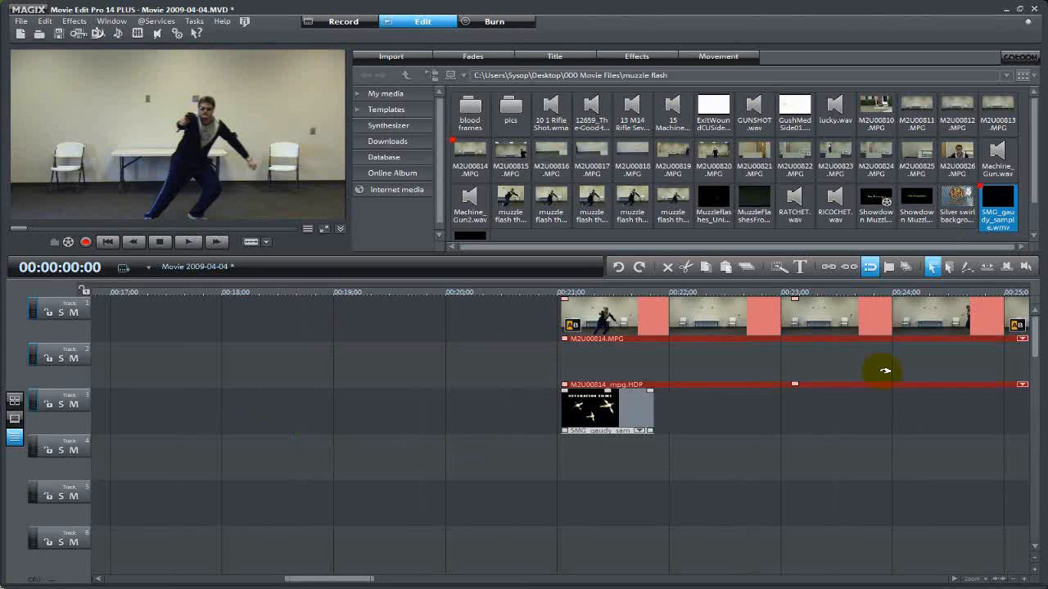
left_click_drag(307, 579, 351, 582)
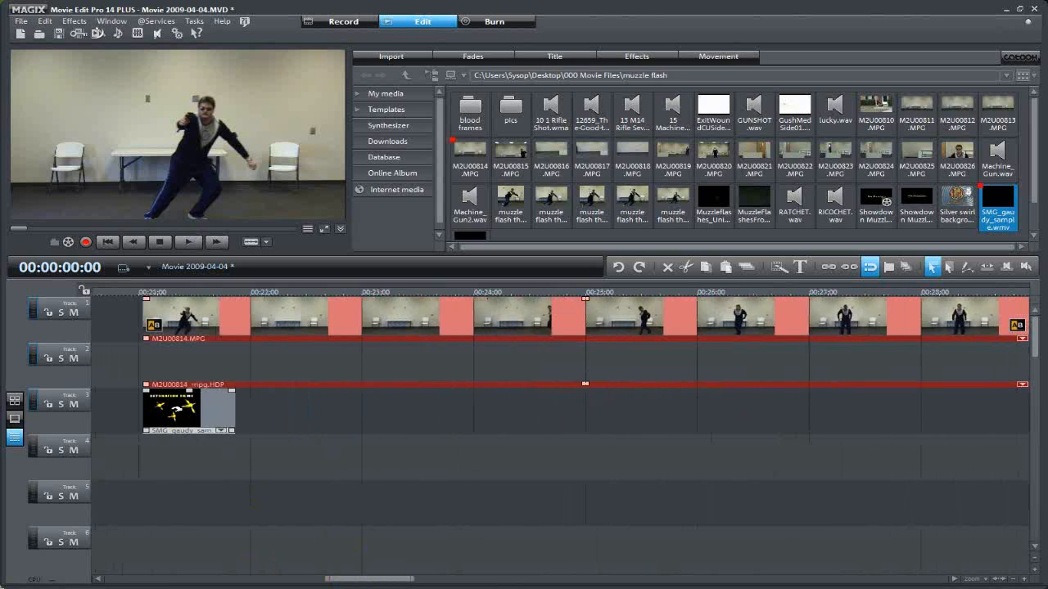
Step: Find the single large muzzle flash at 00:00:21:18 and trim the start of the SMG_gaudy_sample.wmv clip to that frame
left_click(146, 405)
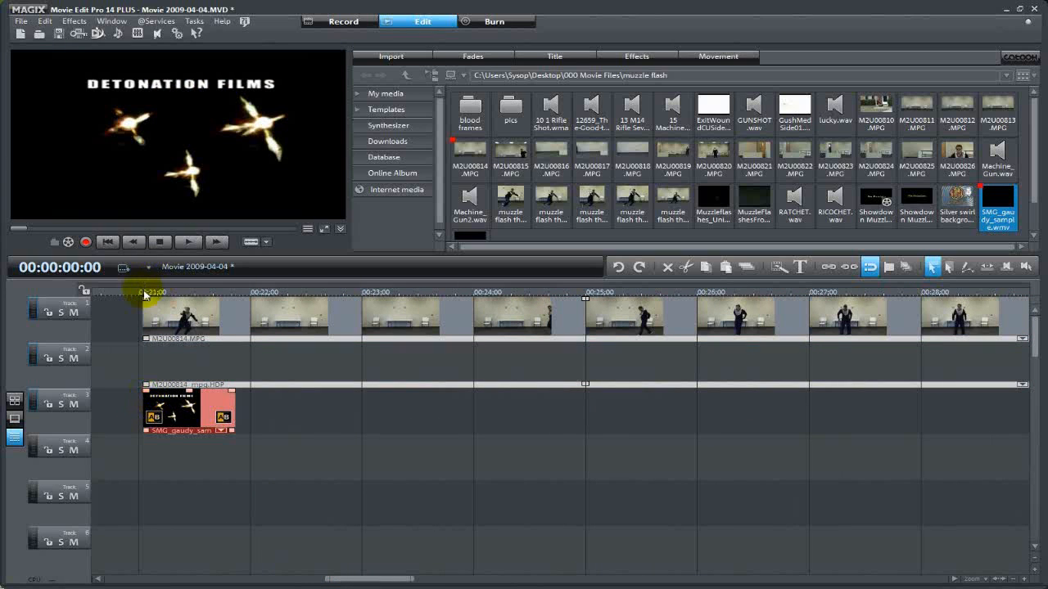
left_click(145, 293)
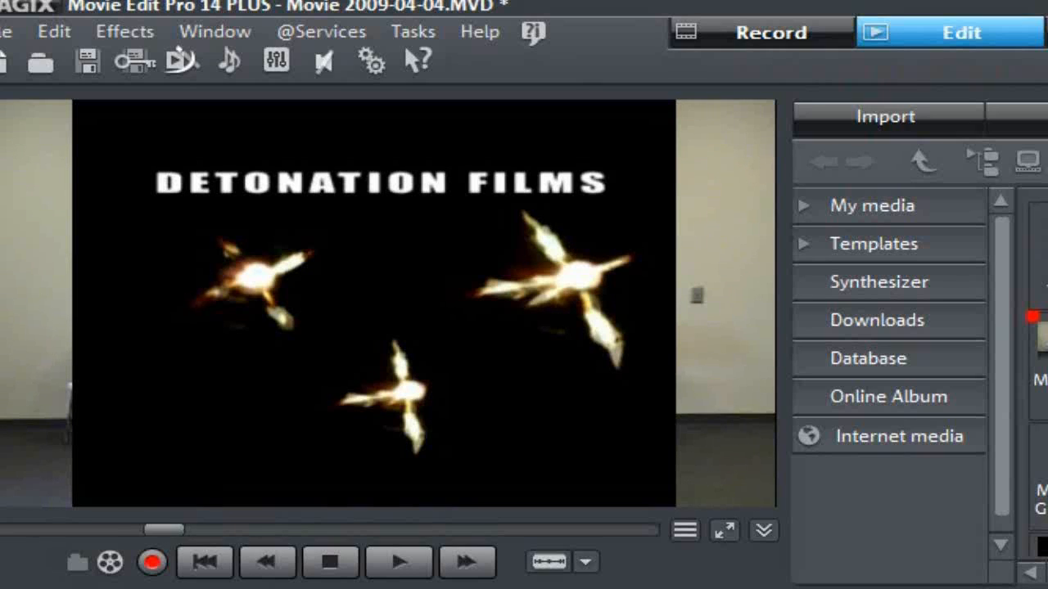
left_click_drag(177, 292, 208, 296)
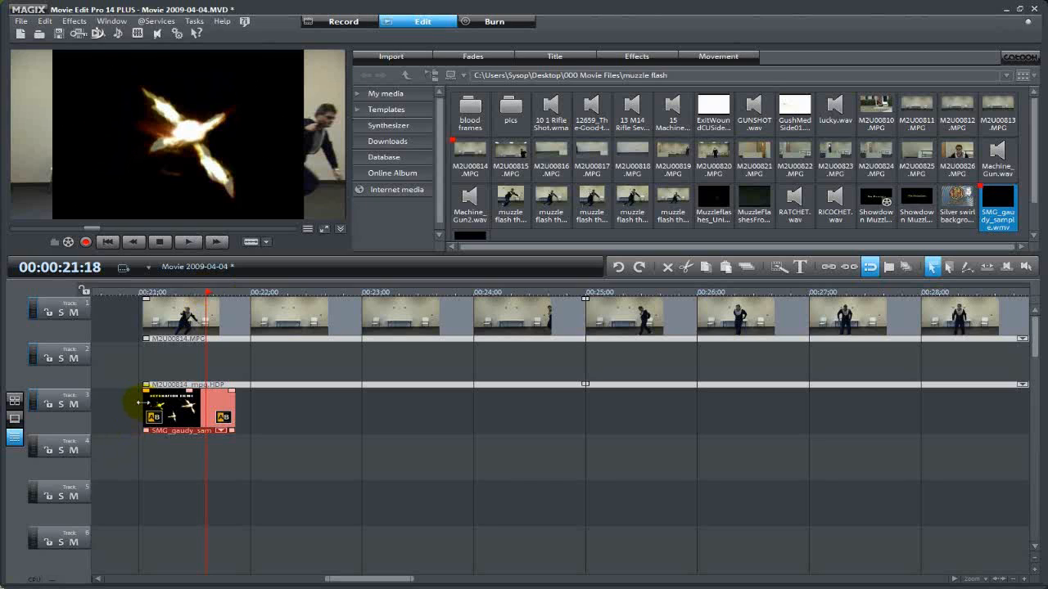
left_click_drag(141, 403, 176, 403)
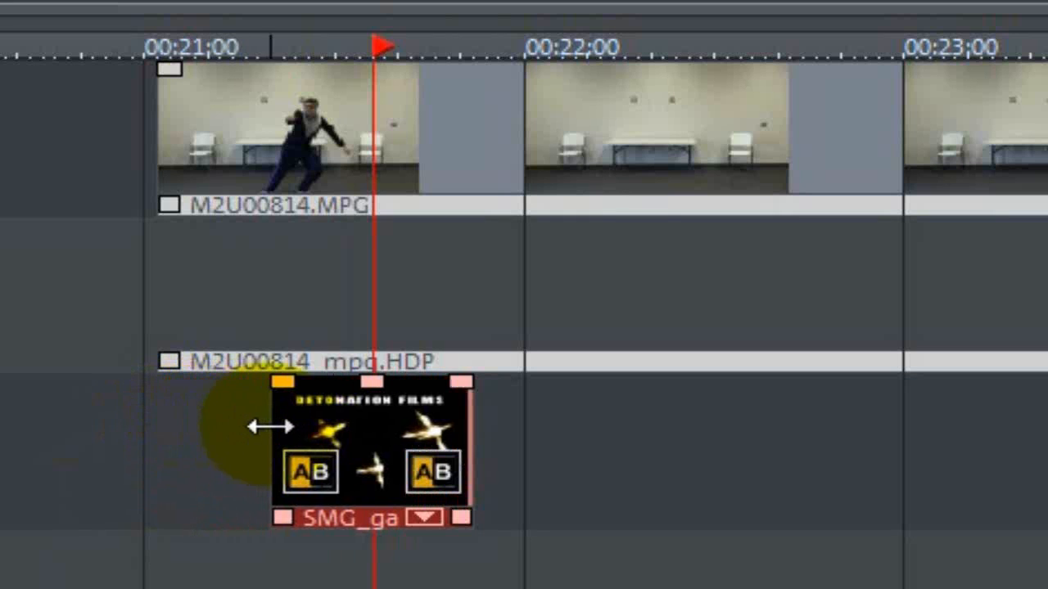
left_click_drag(270, 427, 353, 431)
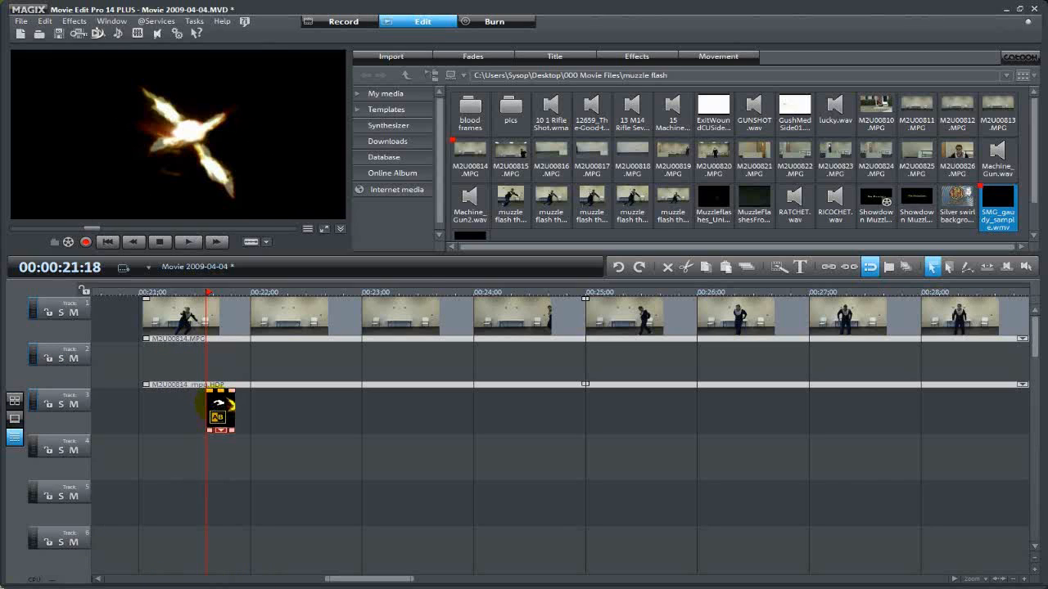
Step: Key out the black background of the muzzle flash clip with the Black Box mix effect, adjusting its threshold and fading range
right_click(217, 406)
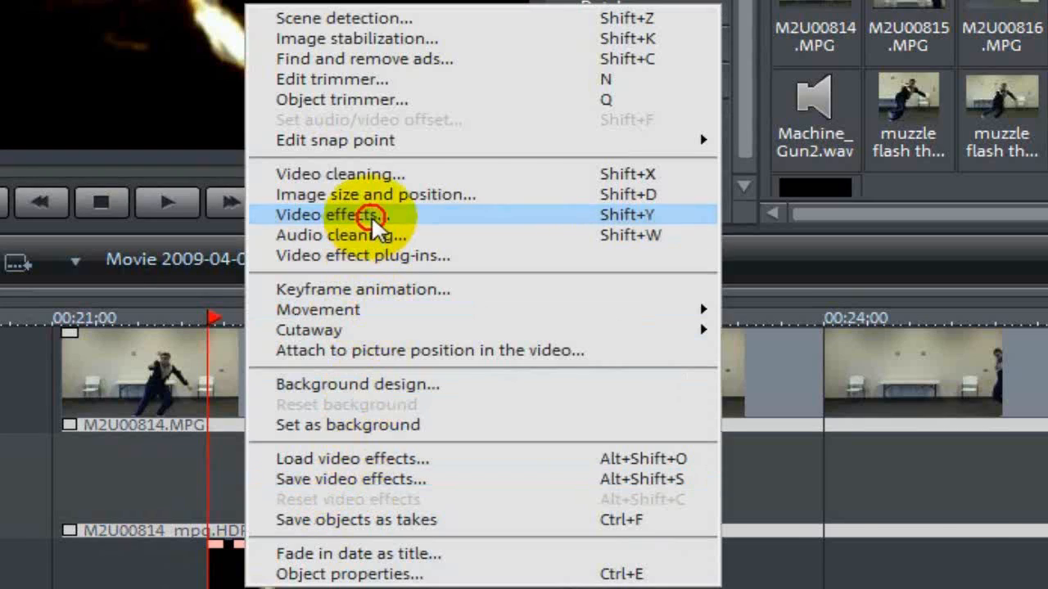
left_click(277, 248)
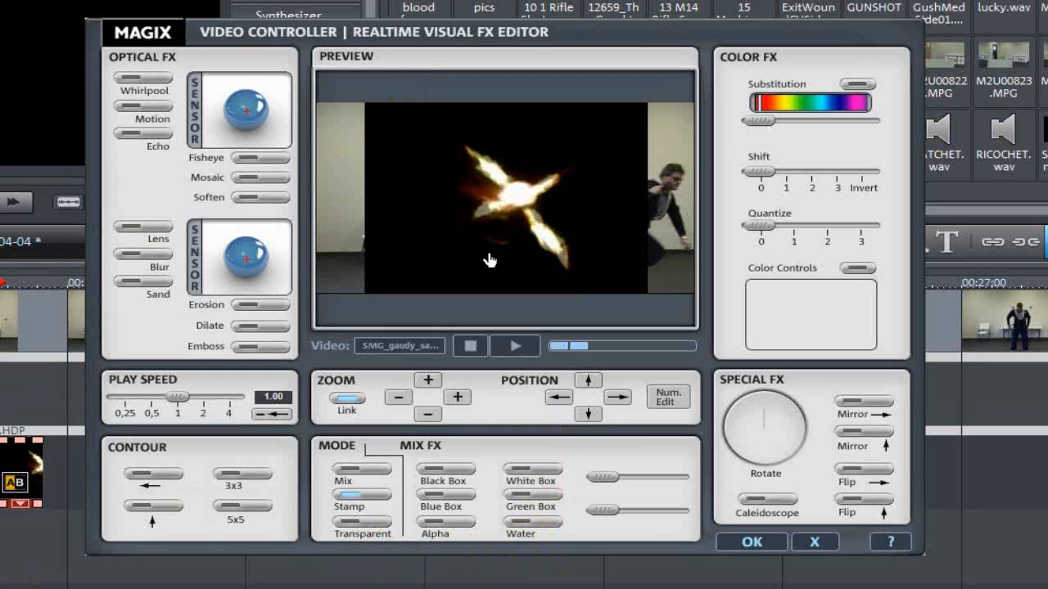
left_click(459, 474)
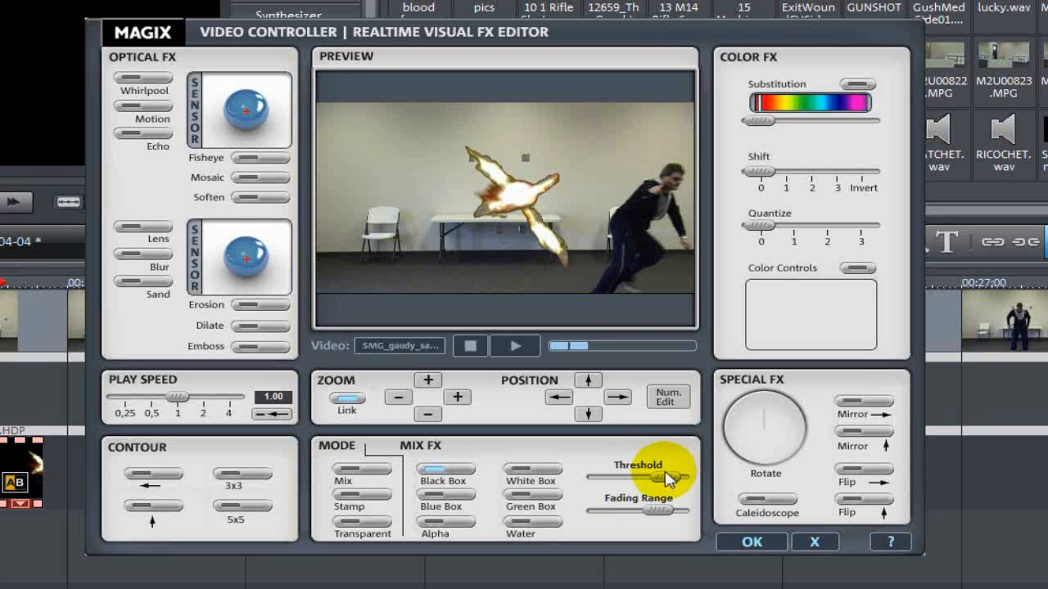
left_click_drag(665, 476, 647, 508)
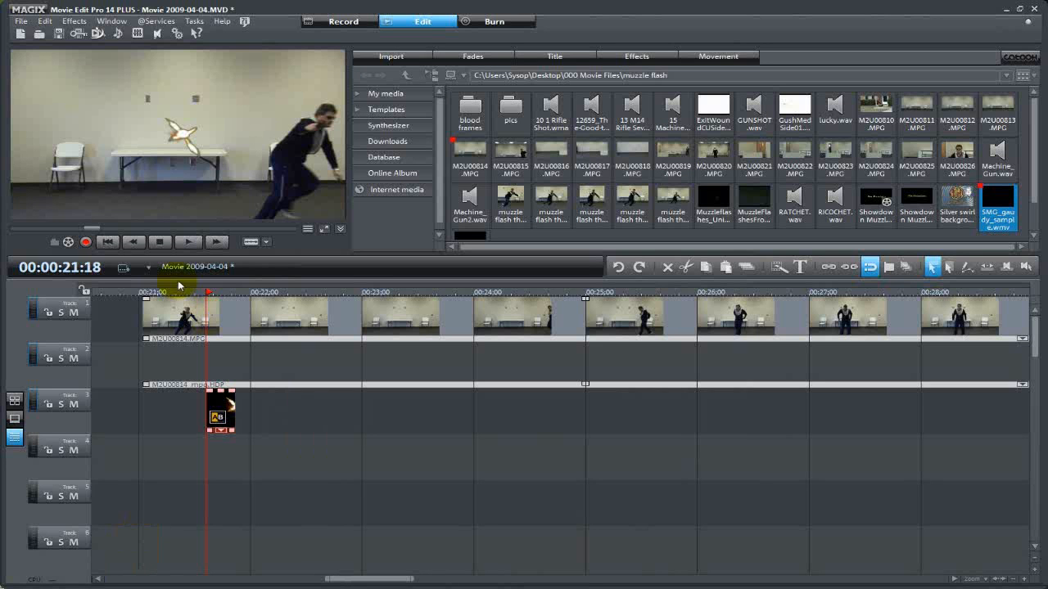
Step: Set the playback marker to 00:00:21:01 and move the muzzle flash clip on track 3 to that point
left_click_drag(208, 293, 143, 288)
left_click(188, 322)
left_click(230, 399)
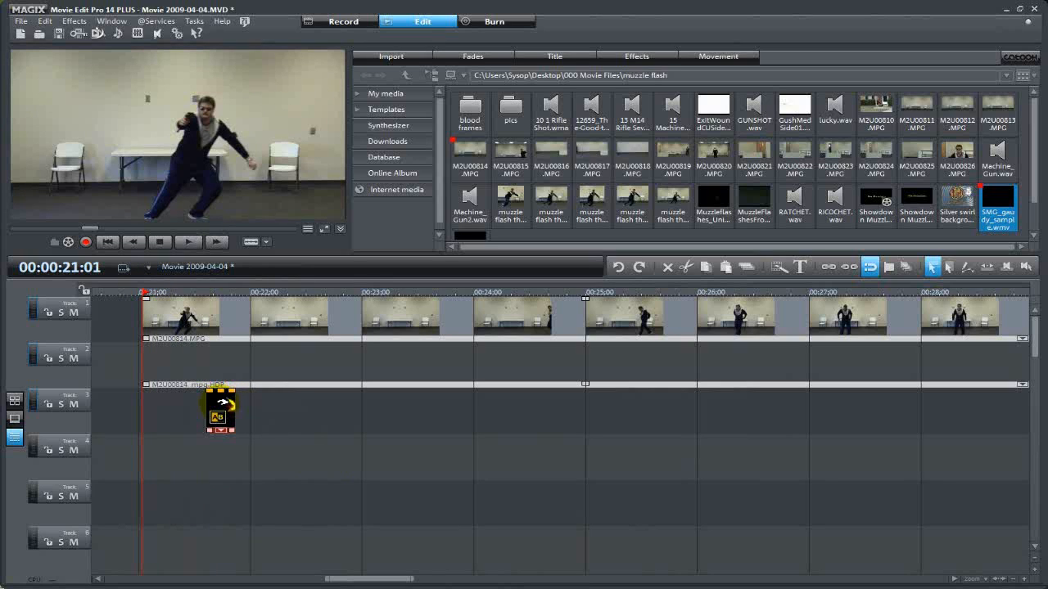
left_click_drag(221, 401, 159, 400)
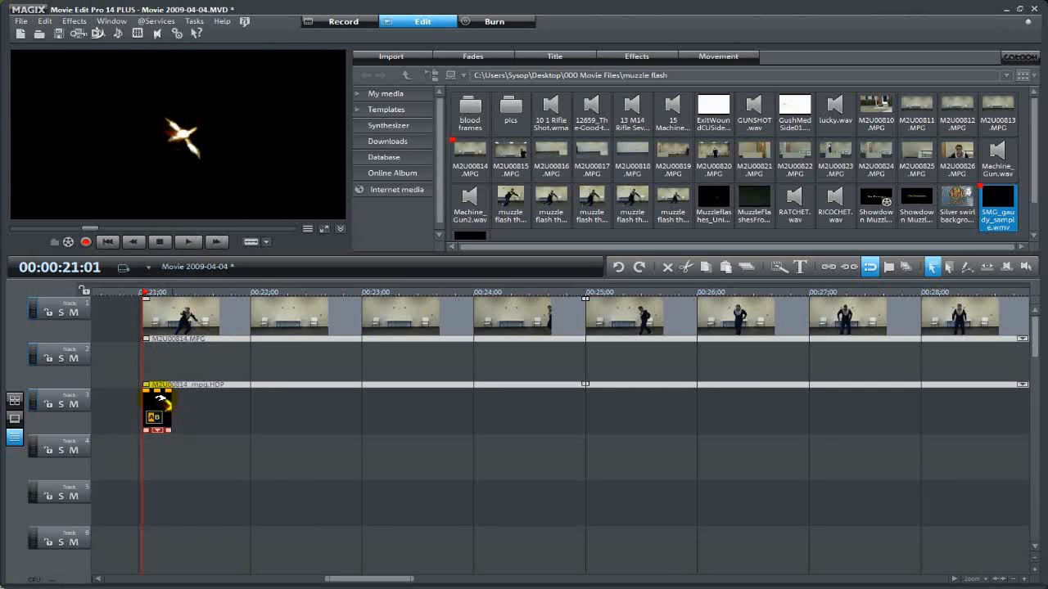
Step: Scale the muzzle flash down slightly in its video effects and position it over the actor's outstretched hand
right_click(151, 406)
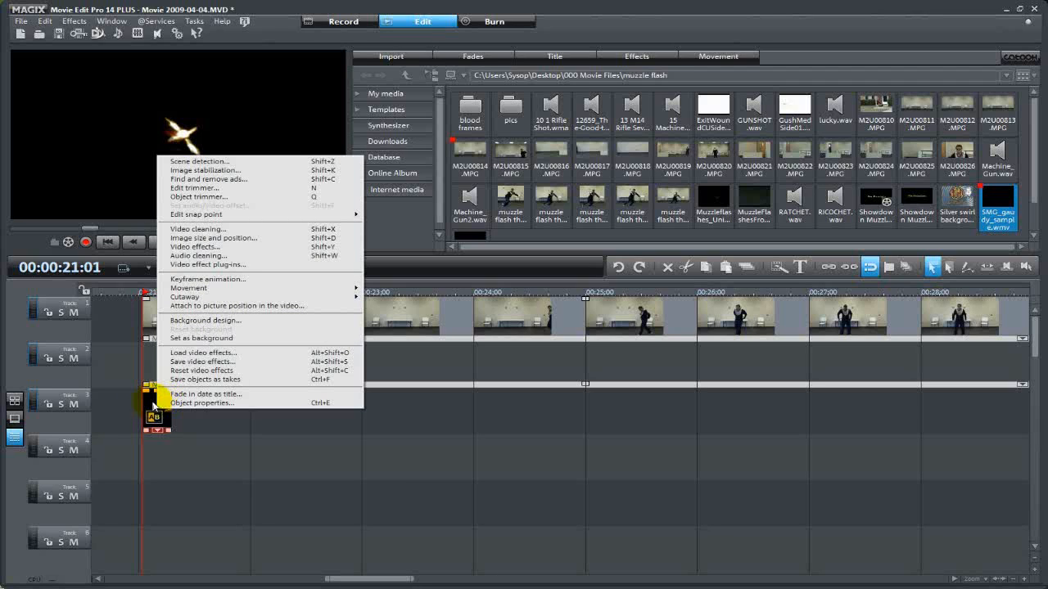
left_click(203, 246)
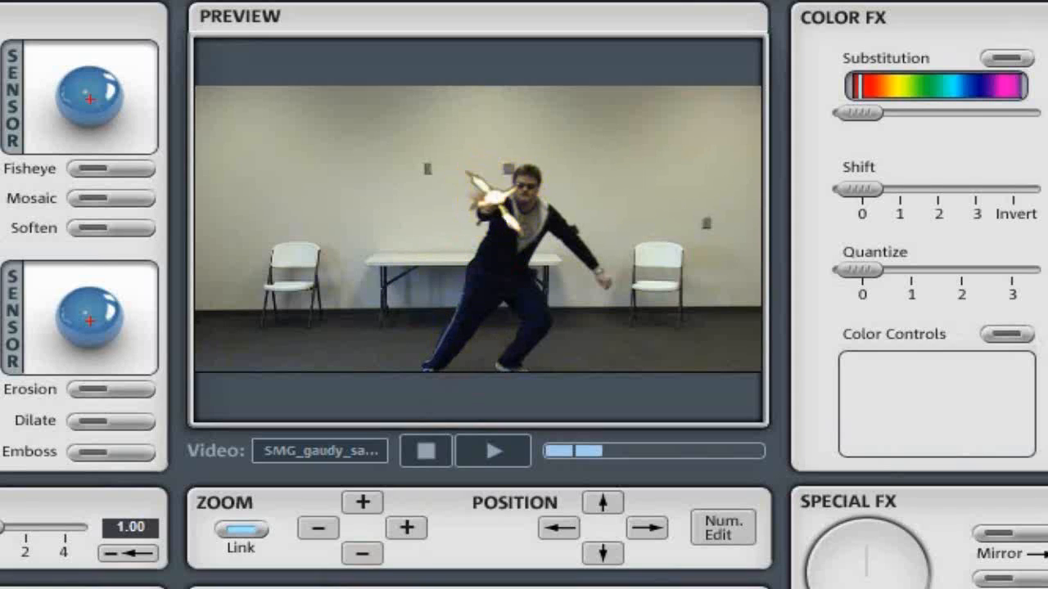
left_click(317, 527)
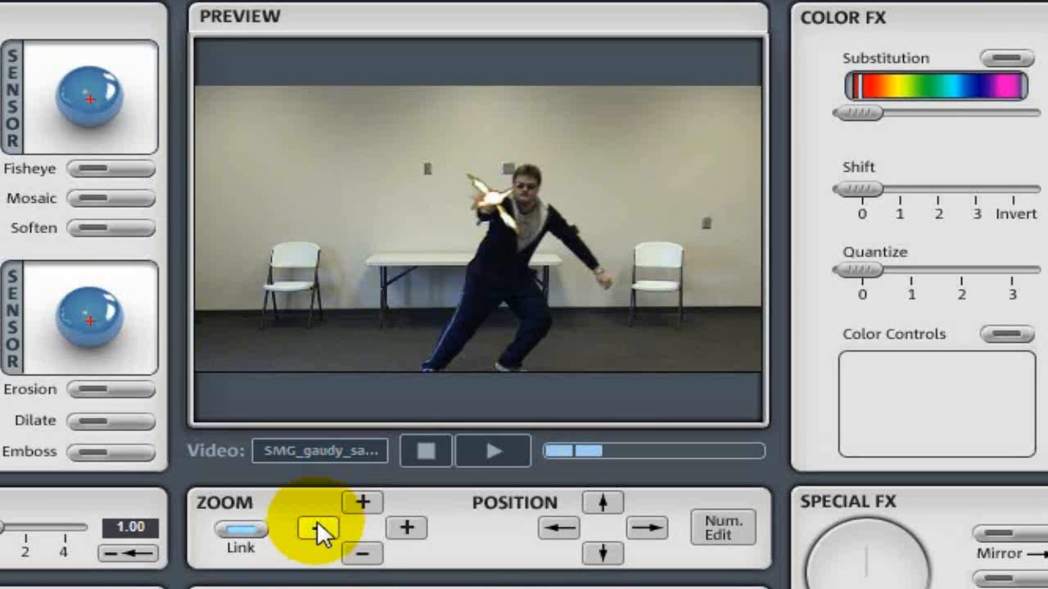
left_click(491, 205)
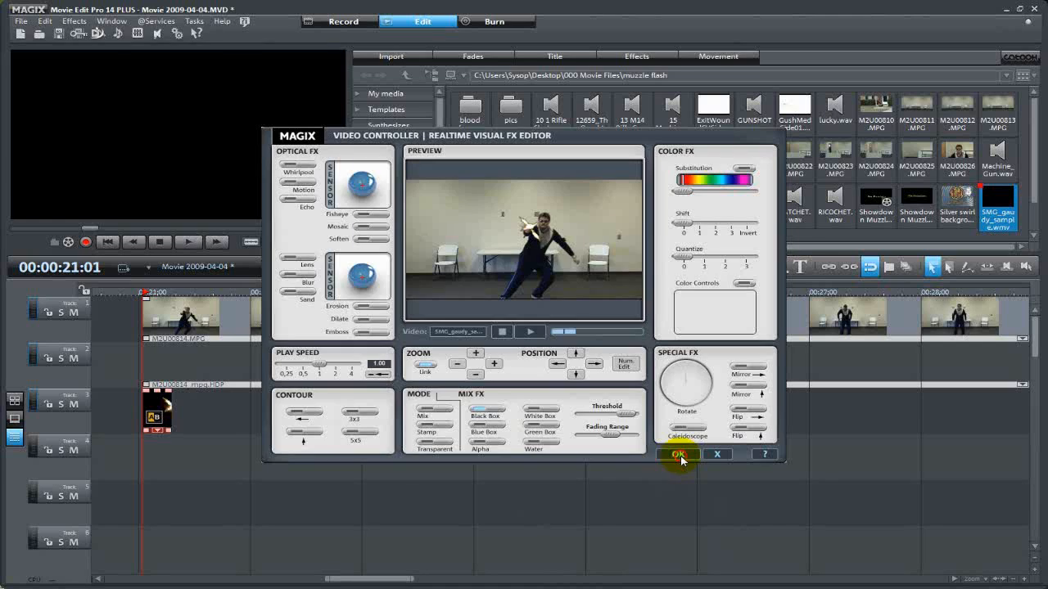
left_click(679, 456)
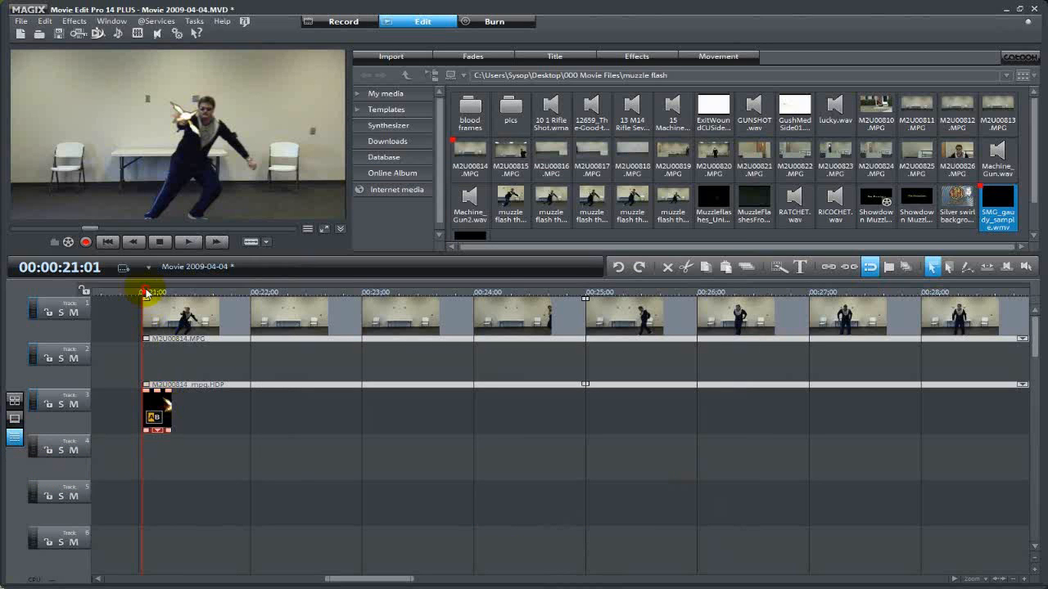
Step: Set the timeline zoom to 1 frame and bring the entire muzzle flash clip into view
mouse_move(144, 293)
left_mouse_down()
mouse_move(171, 293)
mouse_move(143, 292)
left_mouse_up()
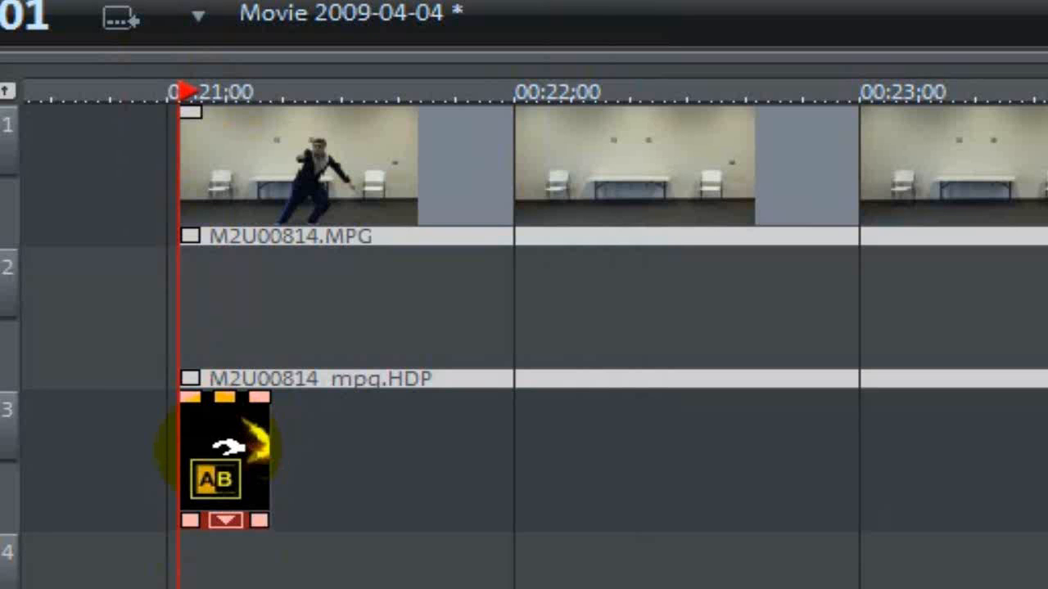
left_click(227, 446)
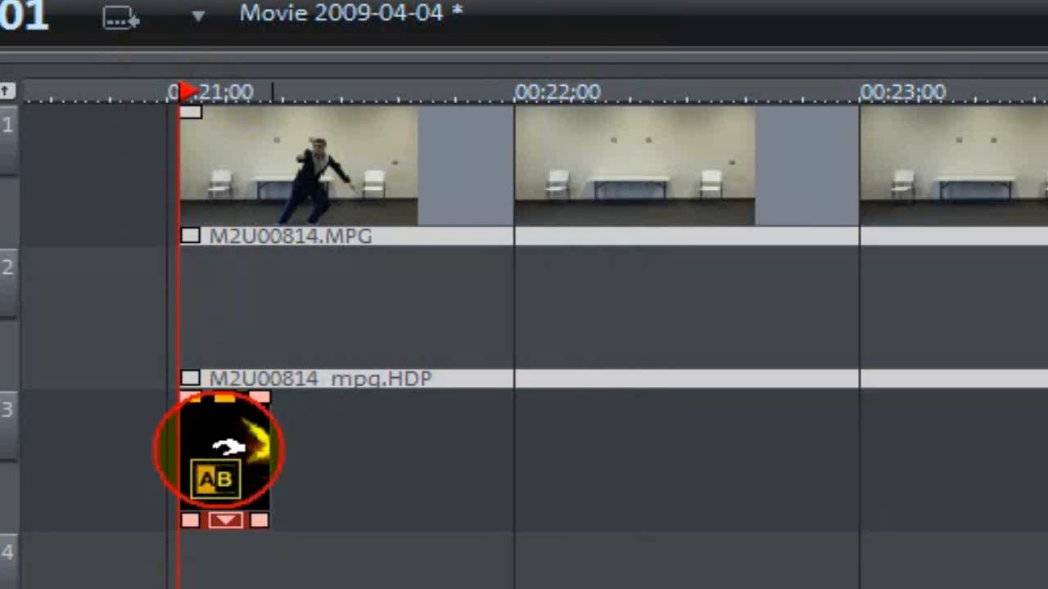
right_click(186, 98)
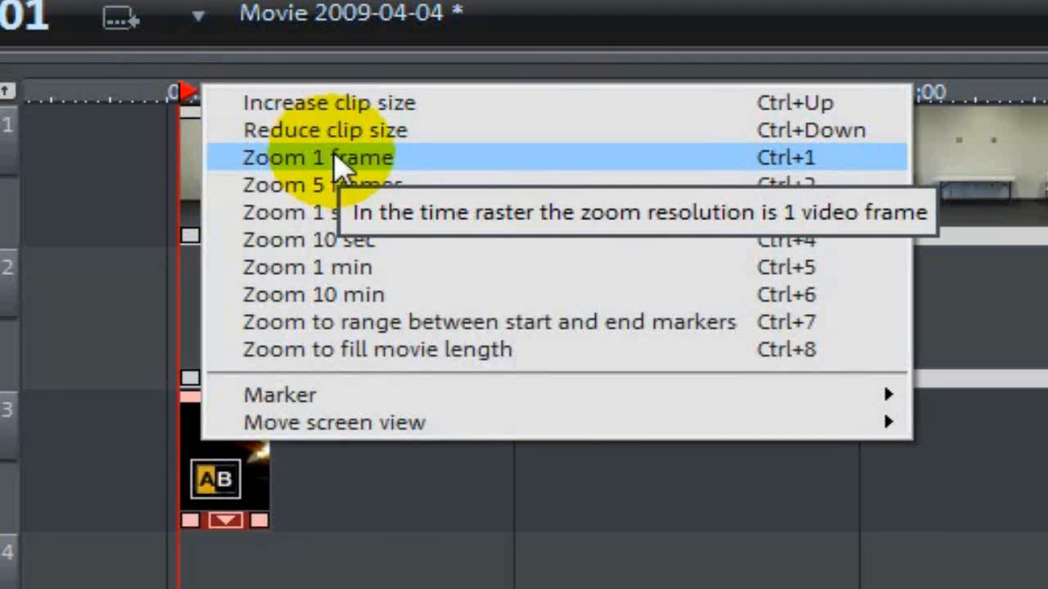
left_click(310, 170)
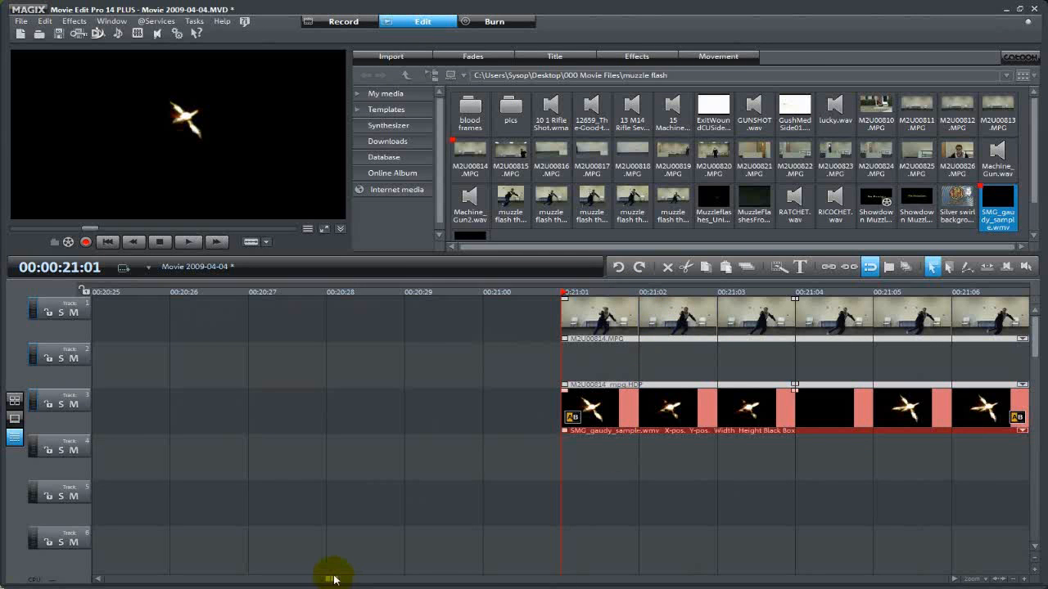
left_click_drag(333, 580, 336, 578)
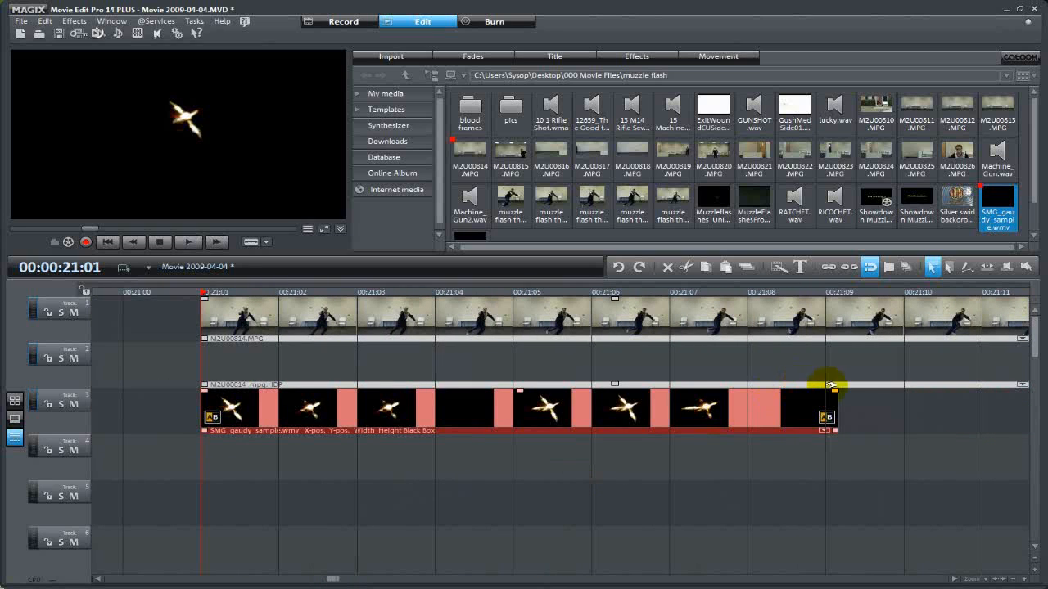
Step: Trim the end of the muzzle flash clip on track 3 to a single frame and set the playback marker to 00:00:21:01
left_click_drag(837, 396, 275, 401)
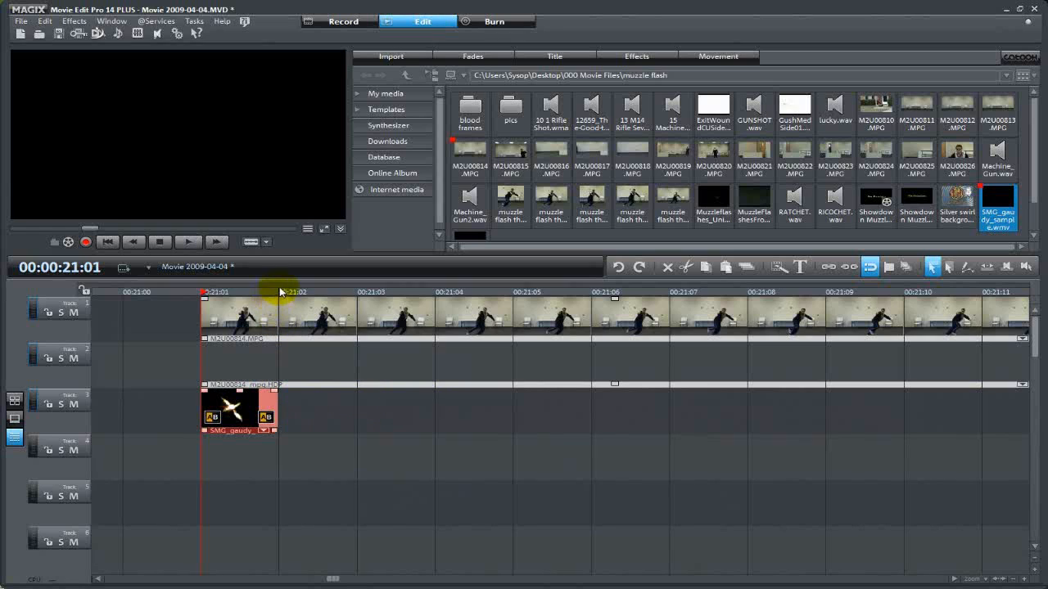
left_click(203, 295)
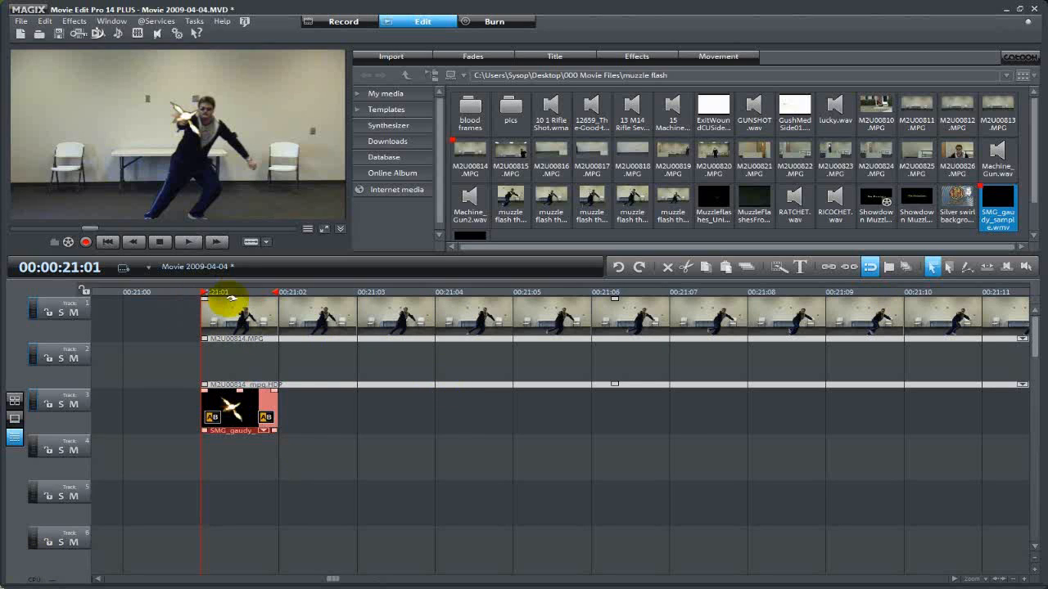
Step: Set the timeline zoom to 1 sec and play the movie from 00:00:21:01 to review the single-frame muzzle flash
right_click(203, 295)
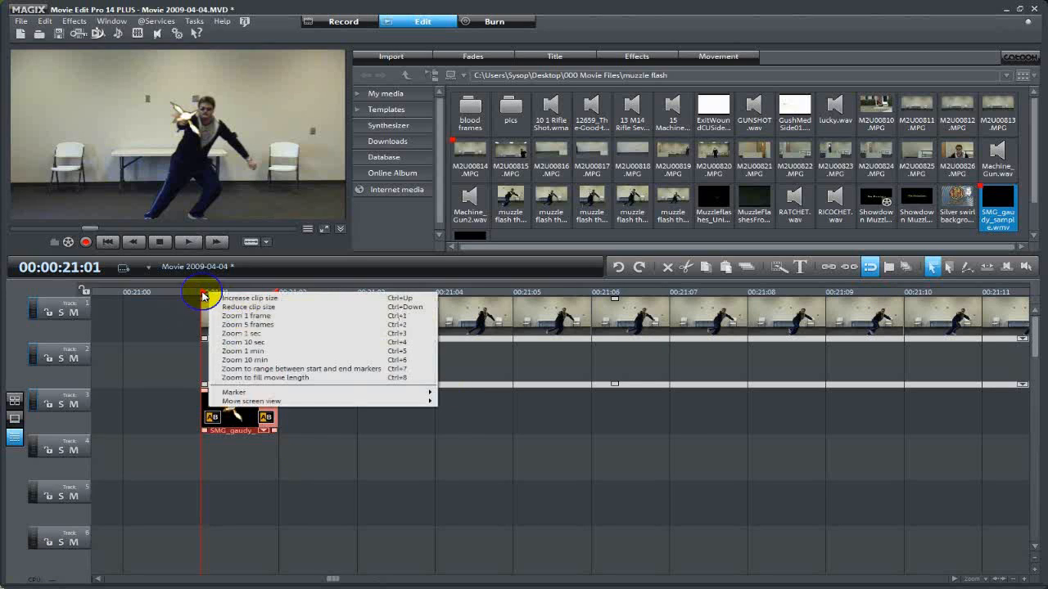
left_click(253, 334)
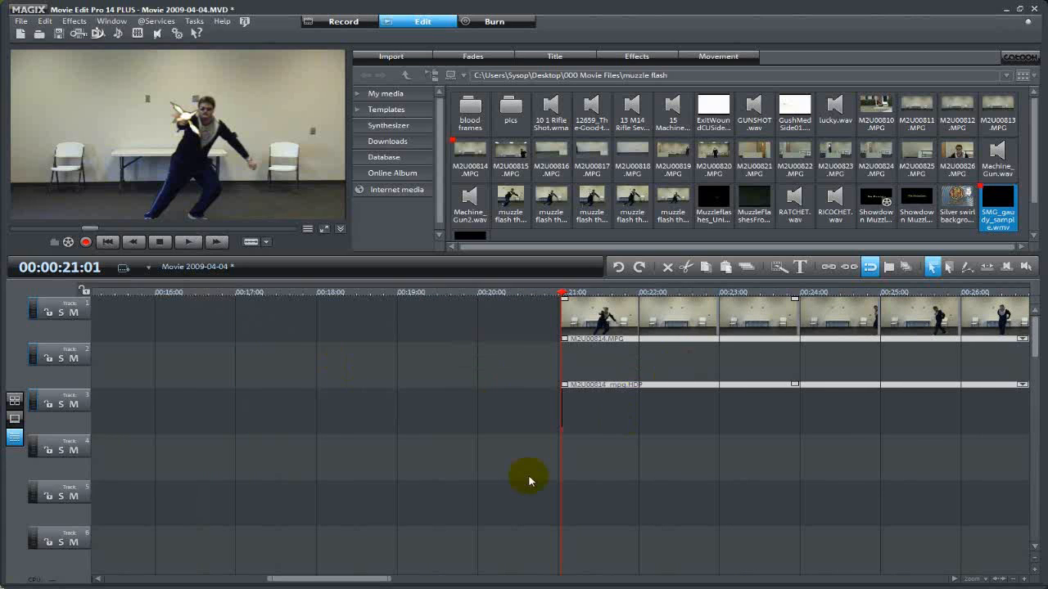
left_click_drag(304, 578, 339, 573)
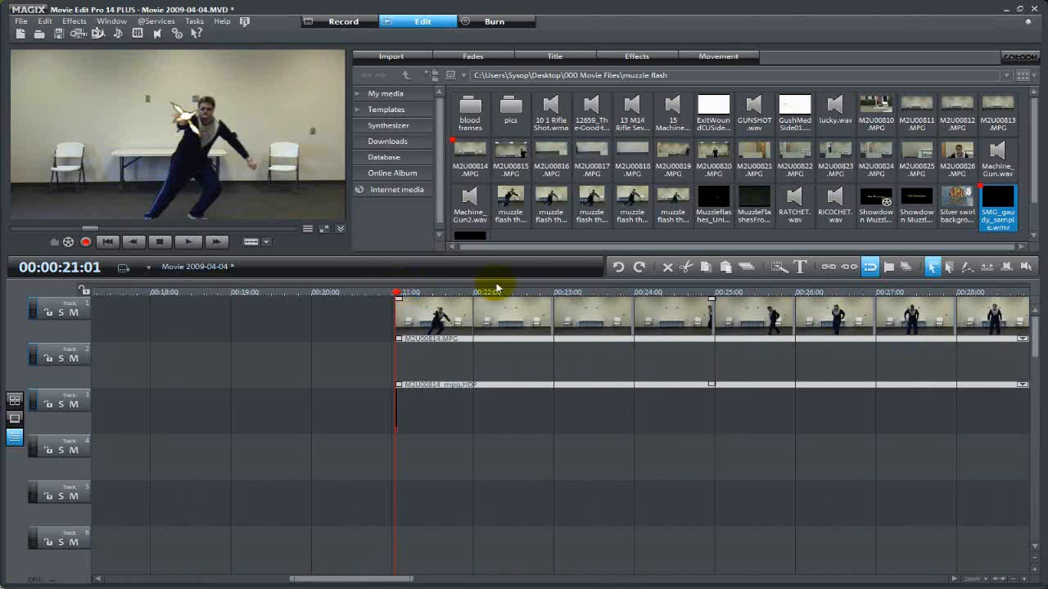
right_click(776, 291)
left_click(396, 291)
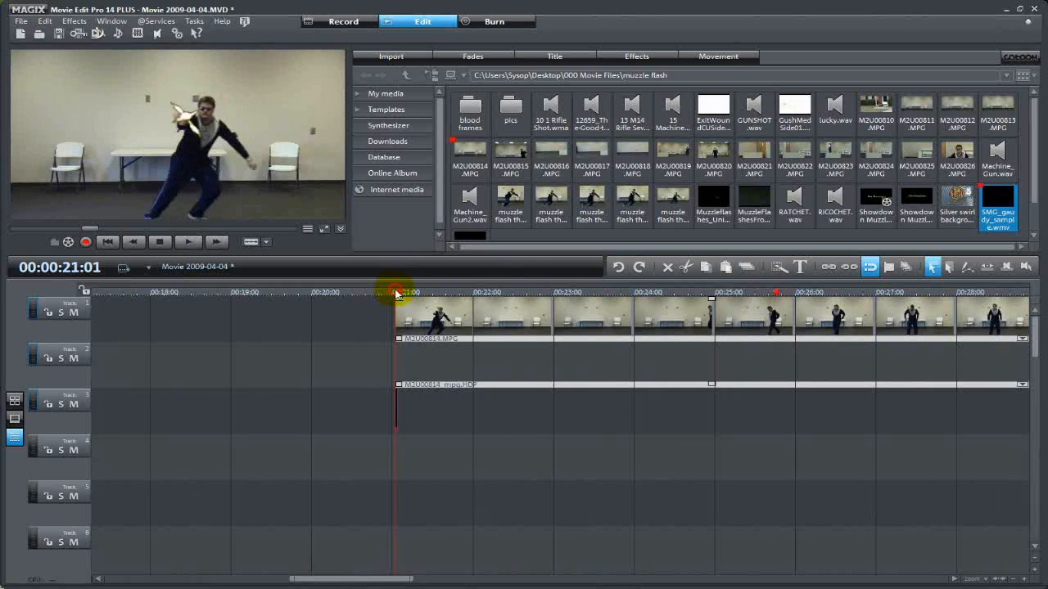
left_click(188, 243)
left_click(160, 241)
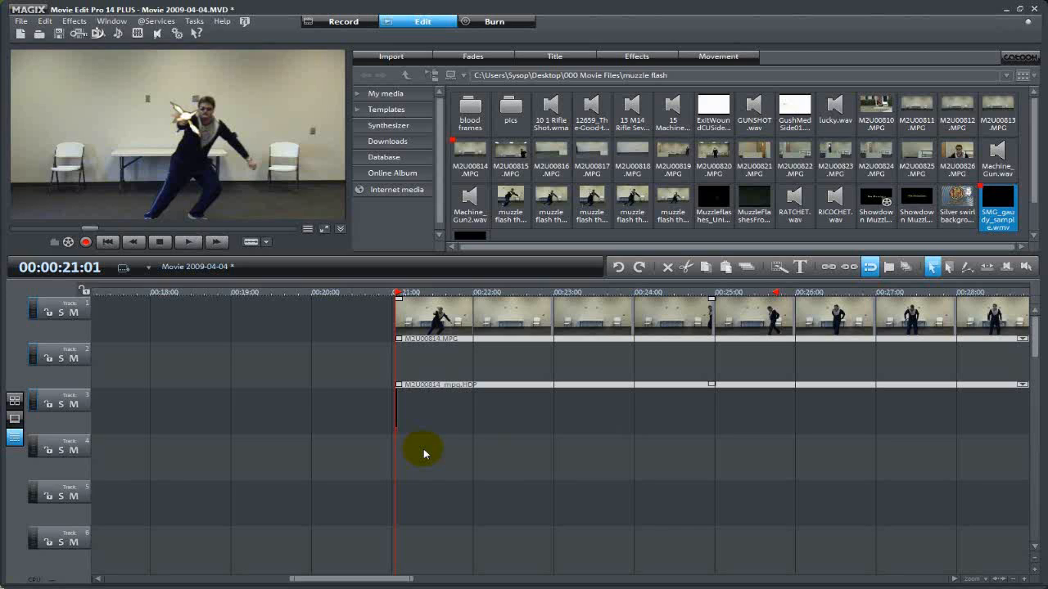
Step: Add Machine_Gun2.wav to track 4, aligned with the start of the muzzle flash clip
left_click(1024, 579)
left_click(1024, 579)
left_click(1025, 579)
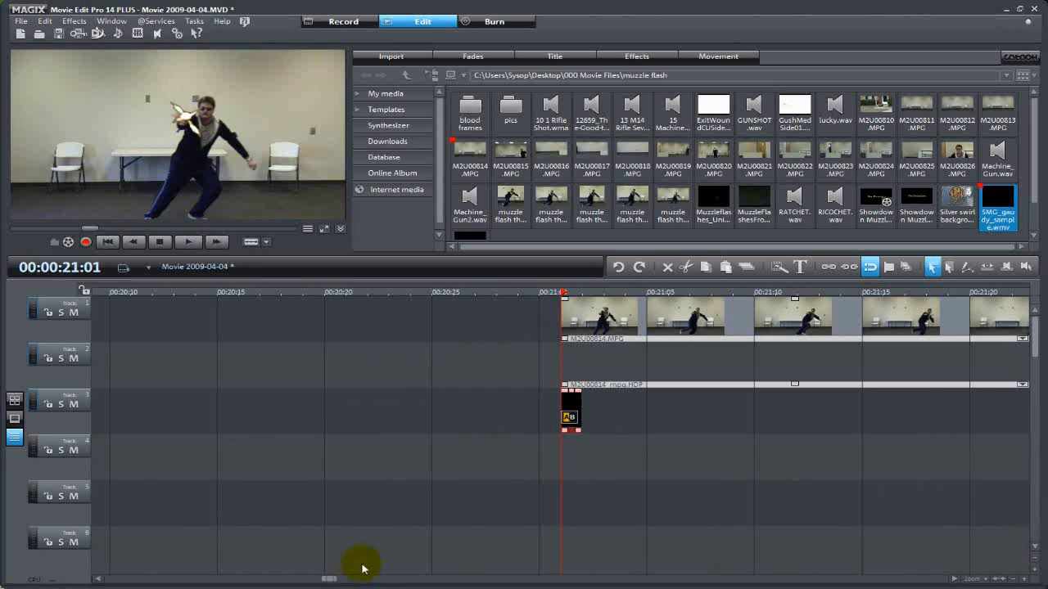
left_click_drag(328, 578, 332, 580)
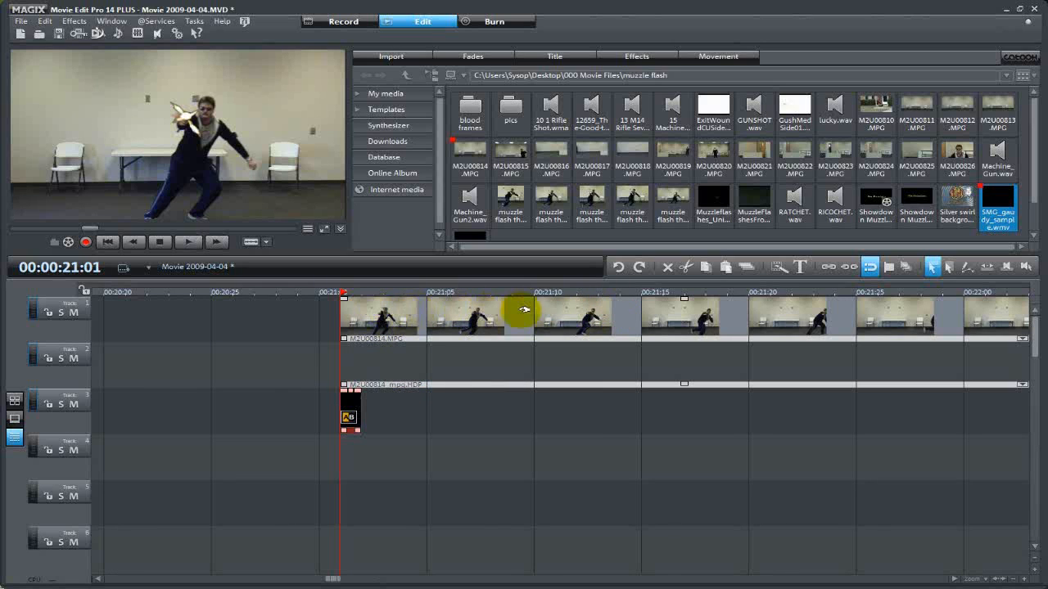
left_click(554, 311)
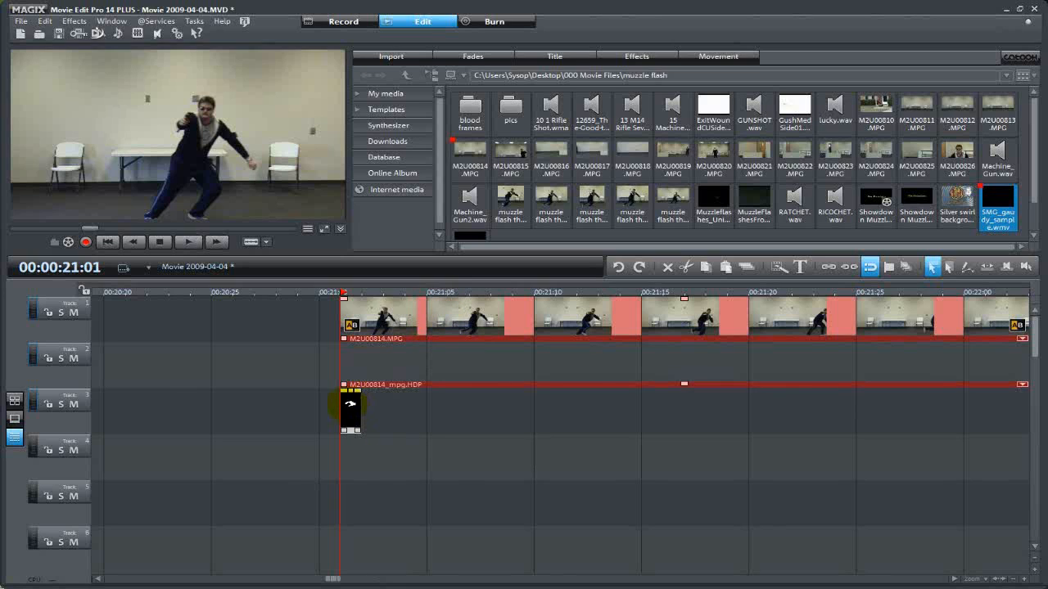
left_click(350, 404)
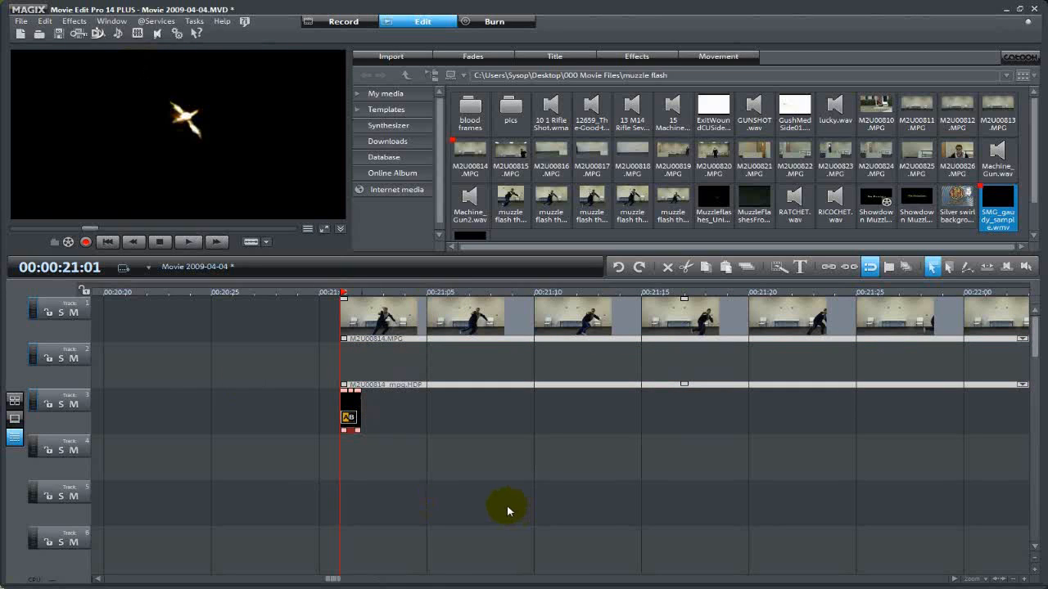
left_click(461, 197)
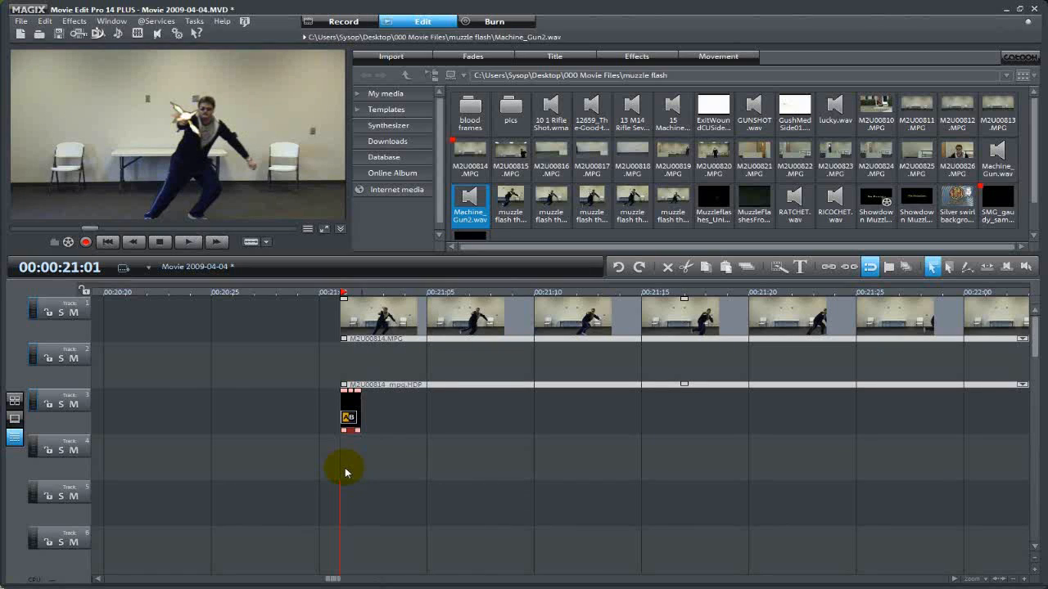
left_click_drag(345, 468, 345, 466)
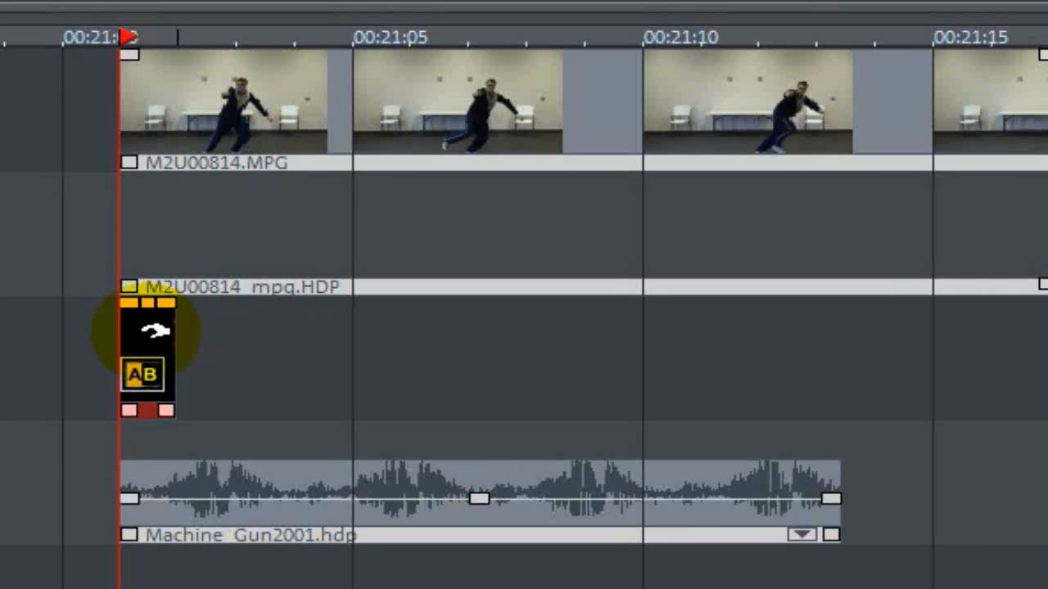
Step: Duplicate the muzzle flash clip three times along track 3, matching the gunshot peaks at 21:05, 21:09 and 21:12
left_click_drag(158, 332, 425, 369)
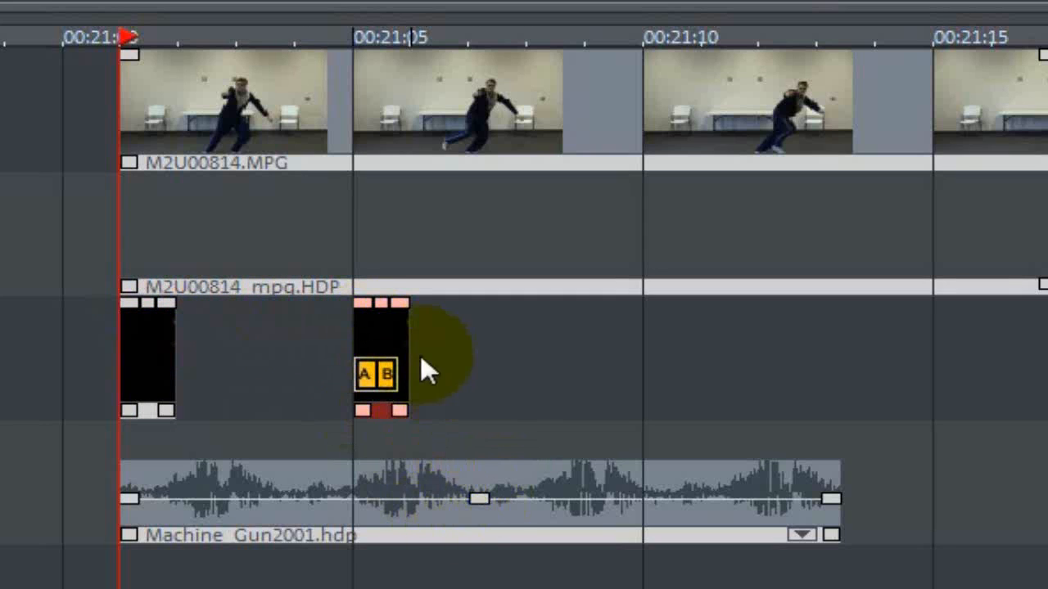
left_click(385, 336)
left_click_drag(384, 336, 789, 343)
left_click(616, 348)
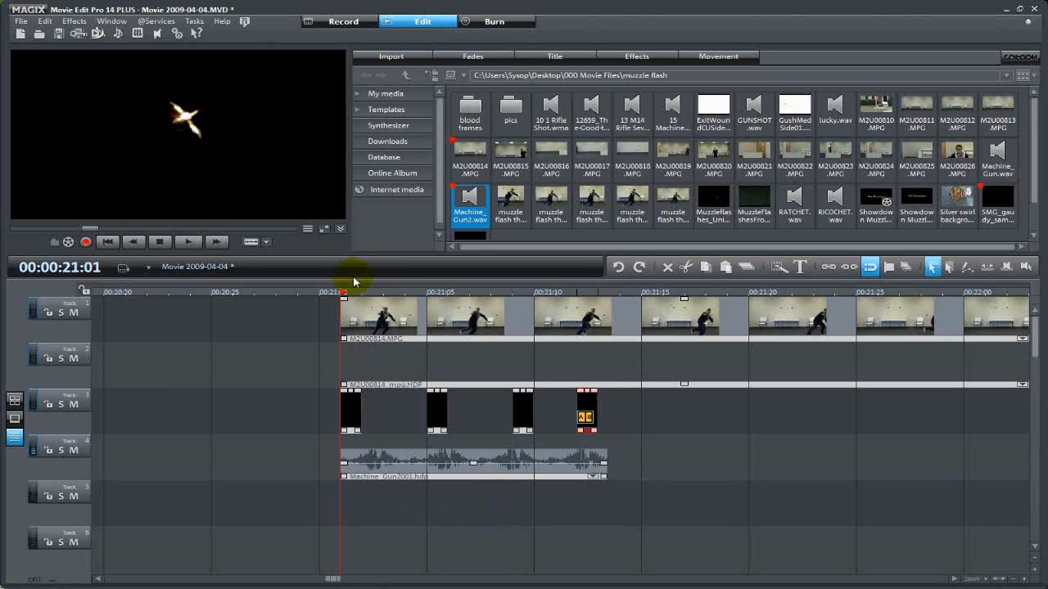
Step: Set the playback marker to 00:00:21:05 and move the second muzzle flash over the actor's hand in its video effects
left_click(393, 307)
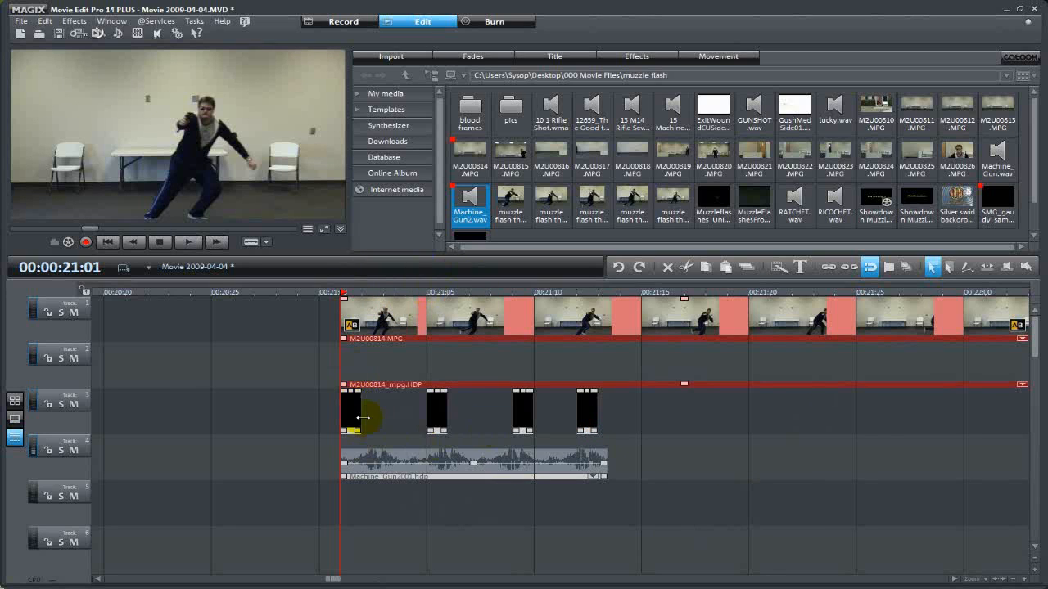
left_click(352, 413)
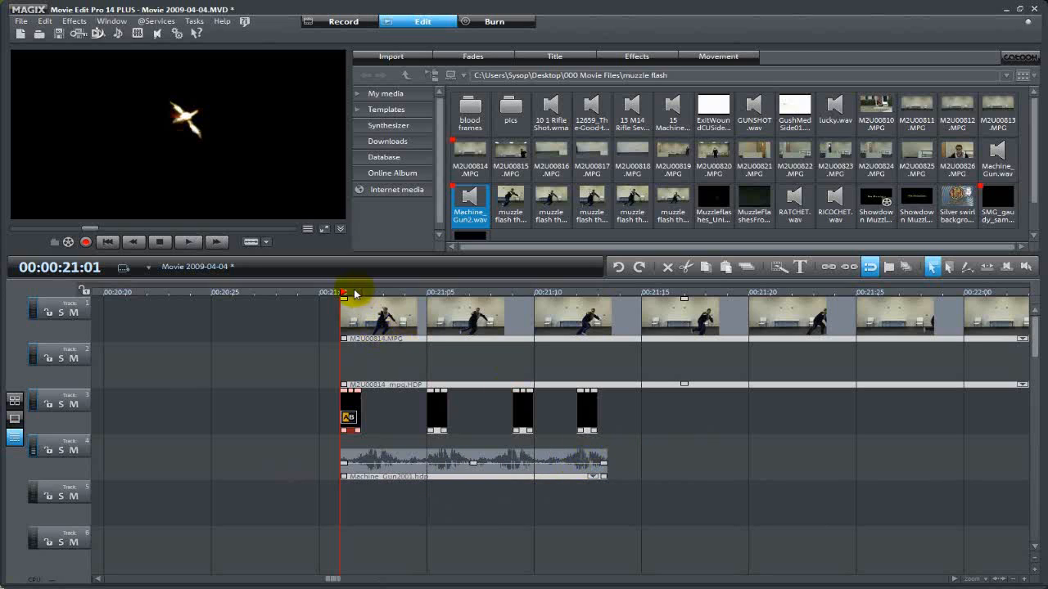
left_click_drag(343, 294, 429, 290)
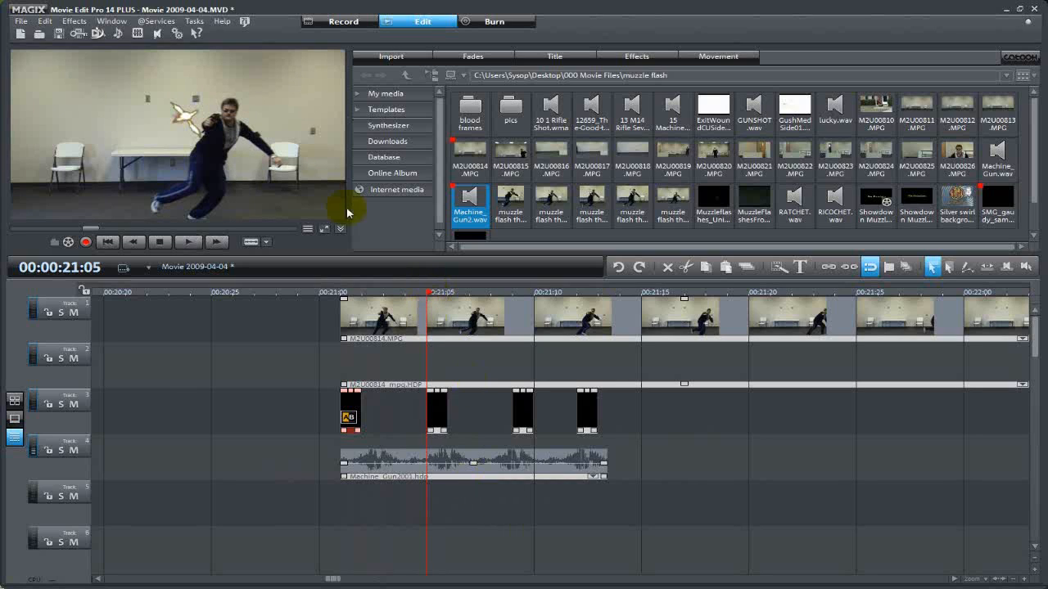
right_click(436, 416)
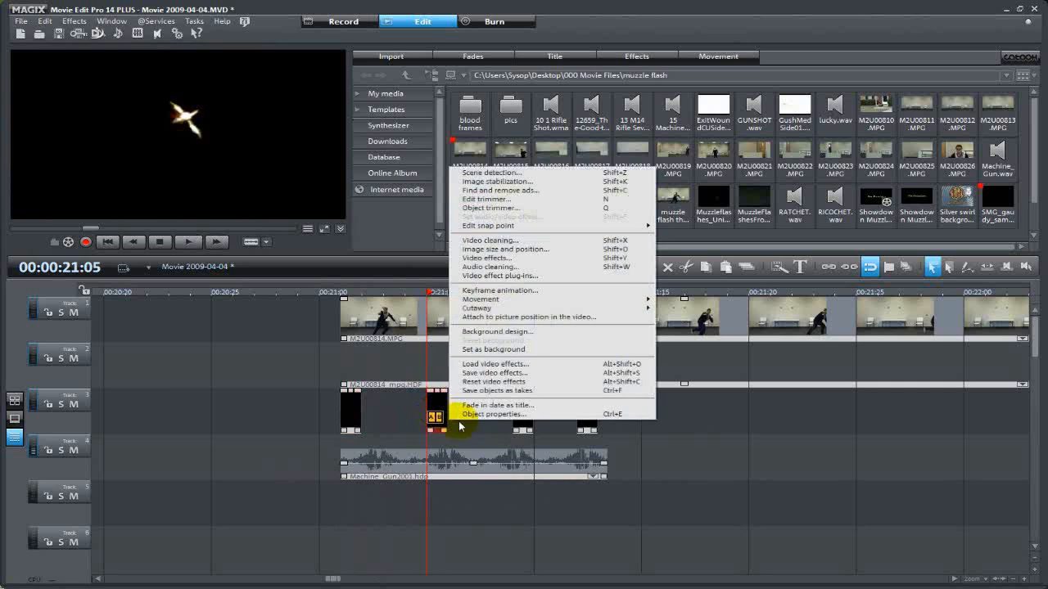
left_click(502, 259)
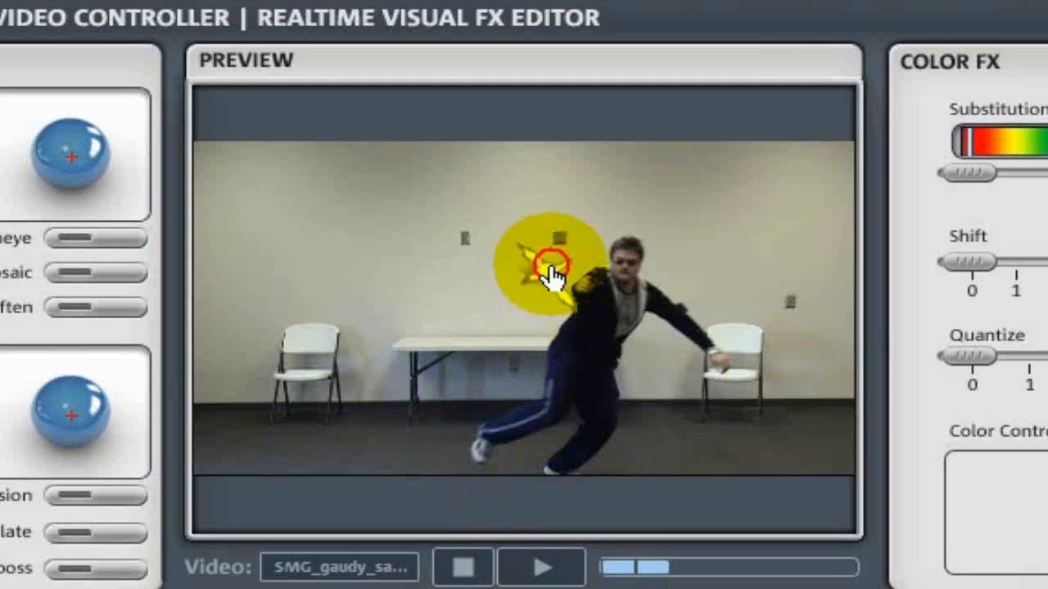
left_click_drag(551, 267, 604, 269)
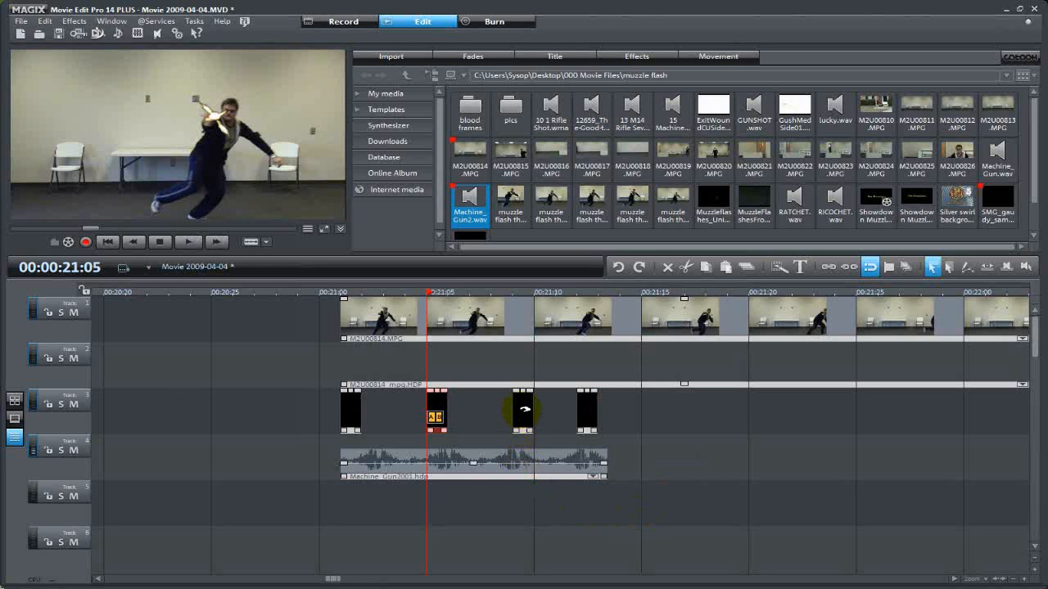
Step: Reposition the third and fourth muzzle flashes over the actor's hand using each clip's video effects
right_click(523, 414)
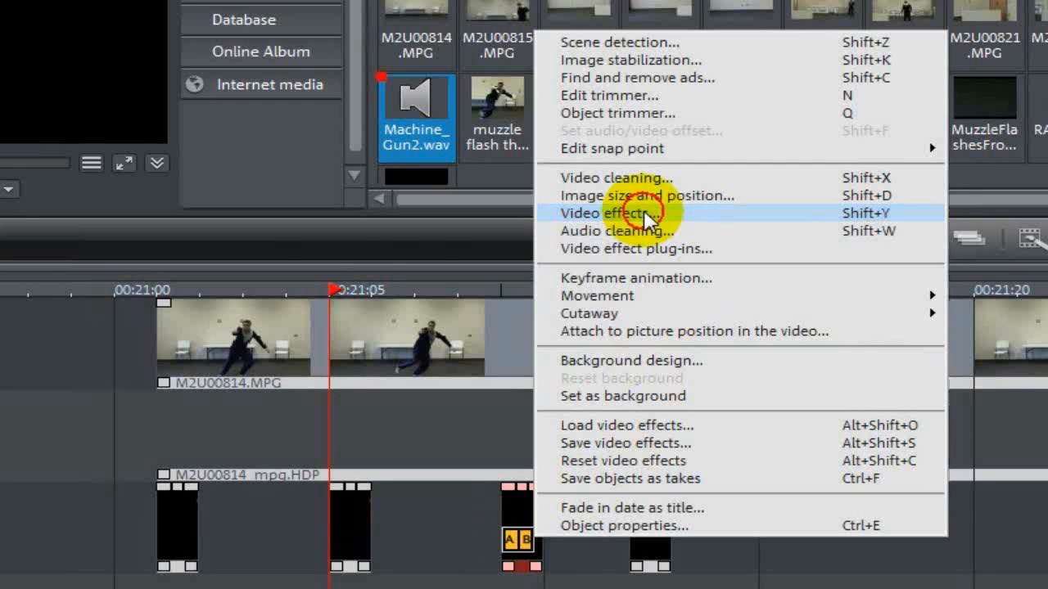
left_click(576, 254)
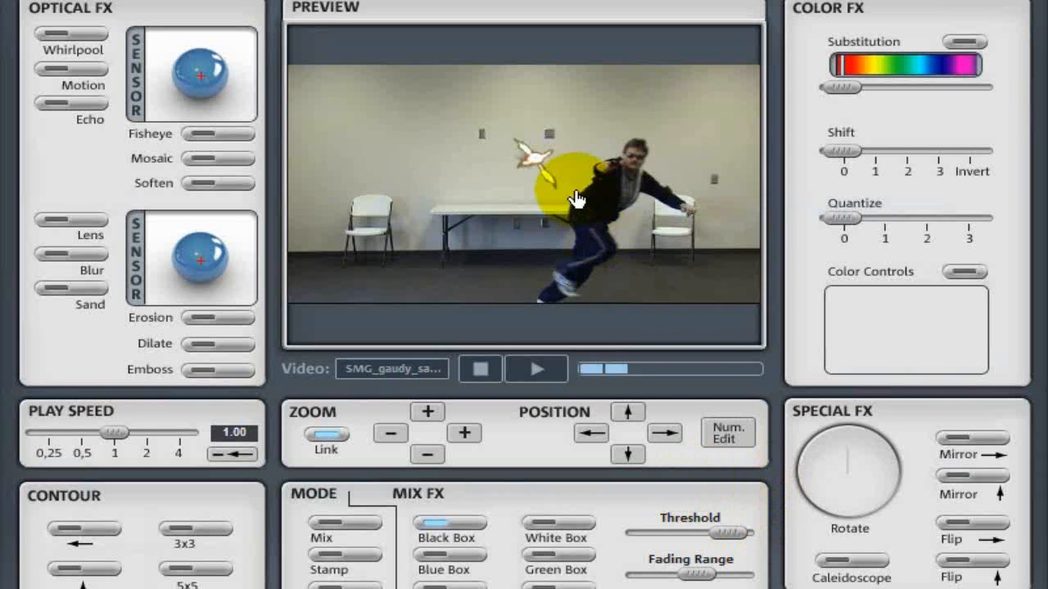
left_click_drag(533, 163, 620, 169)
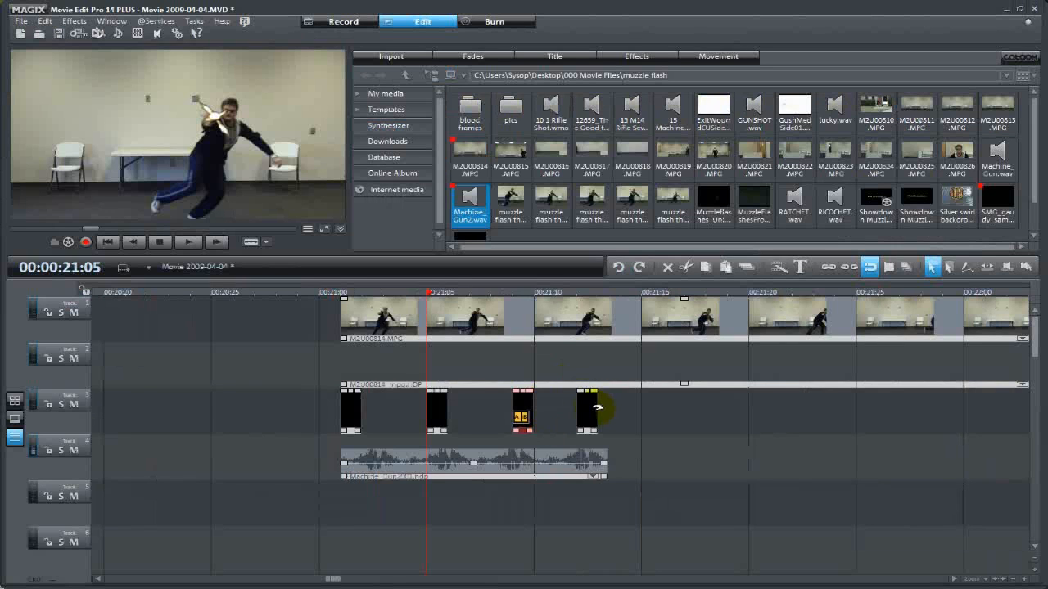
right_click(595, 408)
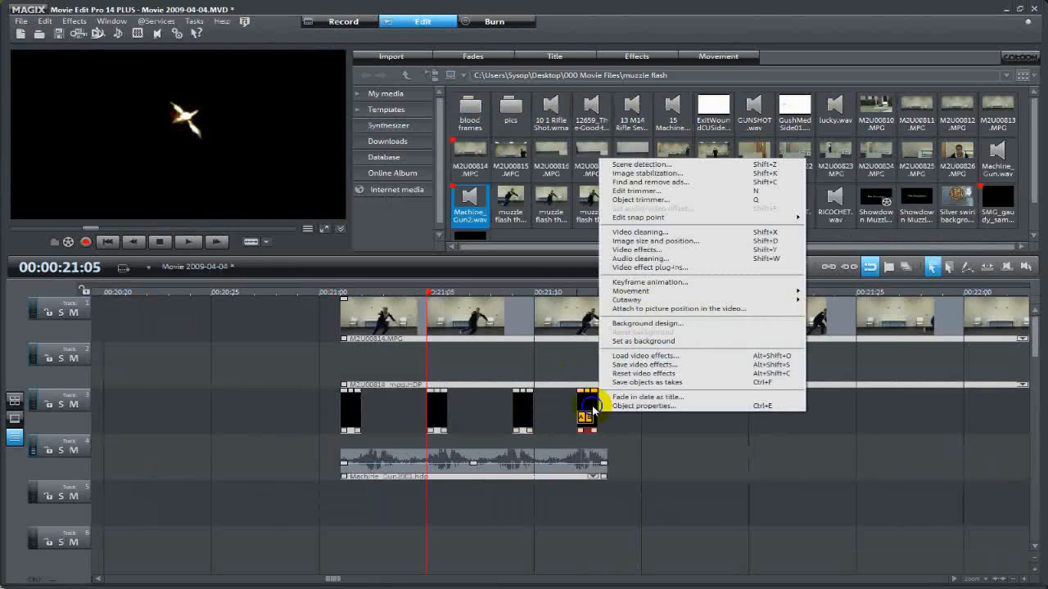
left_click(666, 249)
left_click_drag(494, 295, 672, 428)
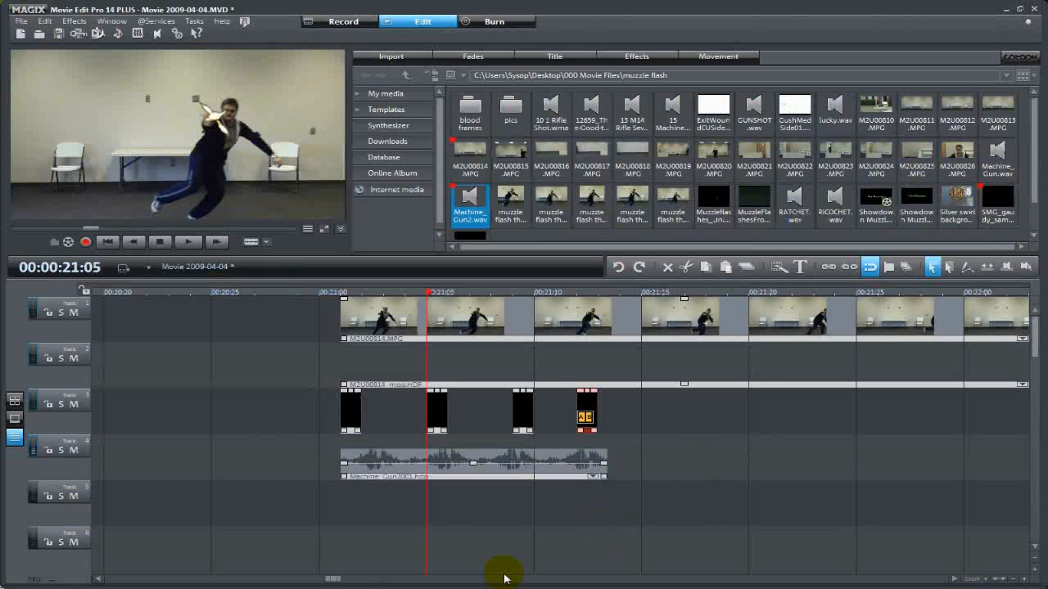
Step: Extend the start of the actor clip M2U00814.MPG on track 1 back to about 00:00:20:20
left_click(350, 402)
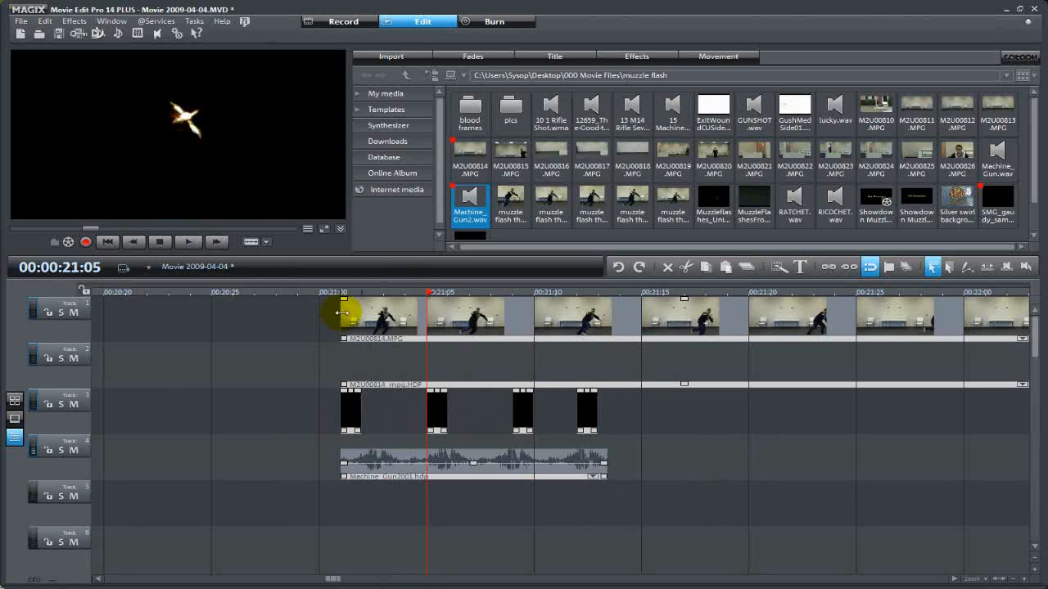
left_click_drag(342, 312, 97, 312)
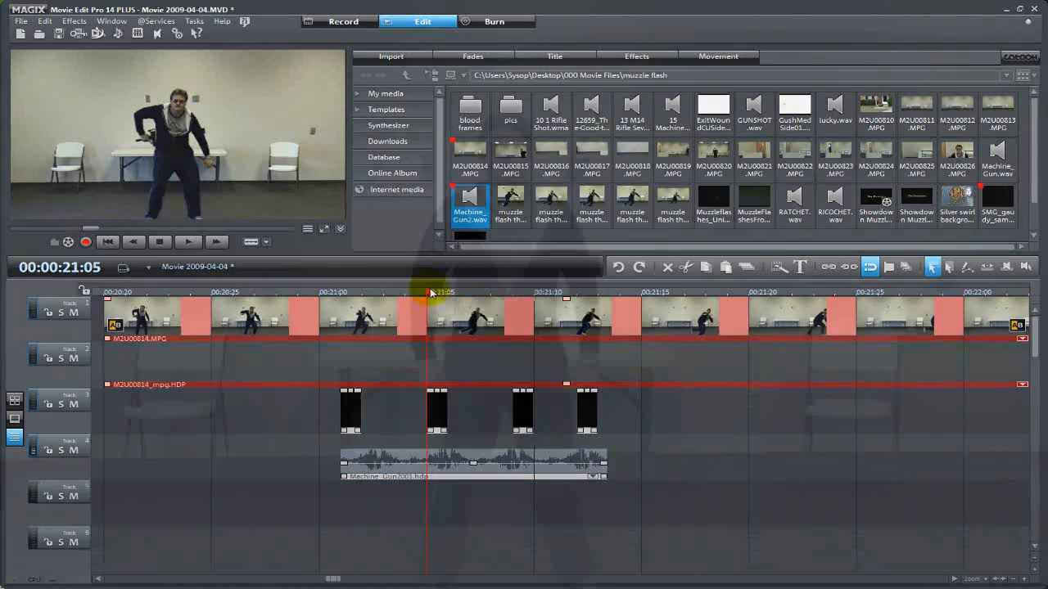